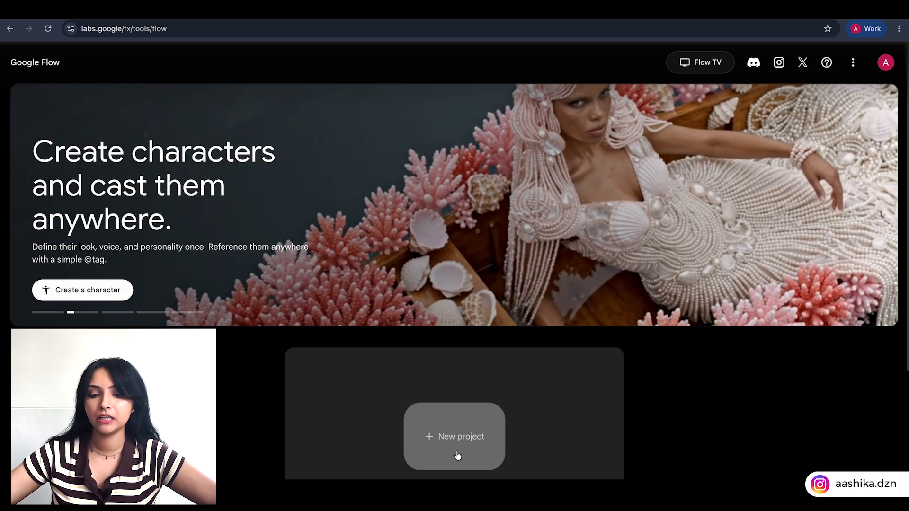
Create a new project and open its Characters section
{"action": "left_click", "coordinate": [458, 455]}
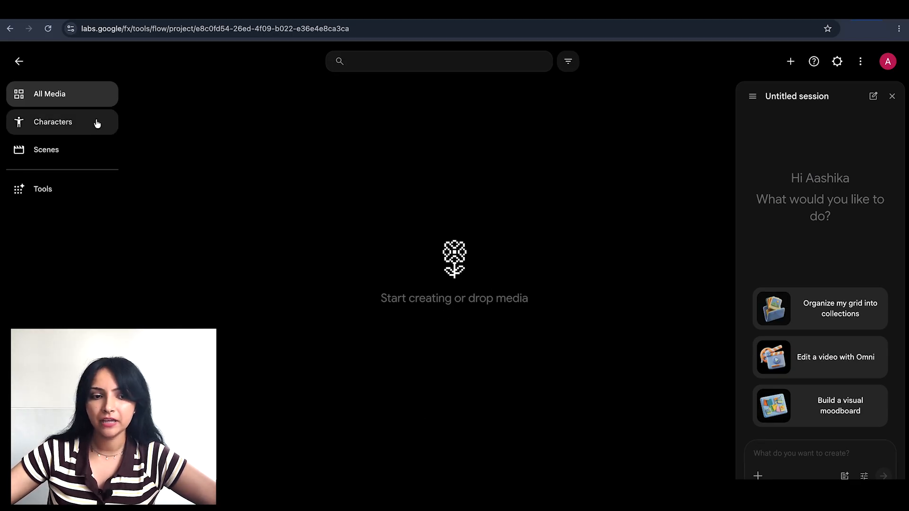
{"action": "left_click", "coordinate": [95, 122]}
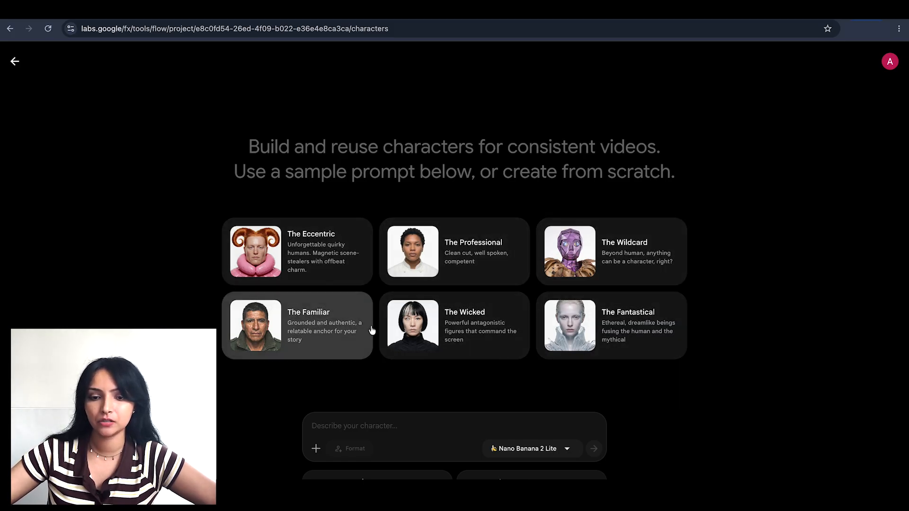
Examine the character description prompt, its reference asset picker and the image model choices
{"action": "left_click", "coordinate": [367, 428]}
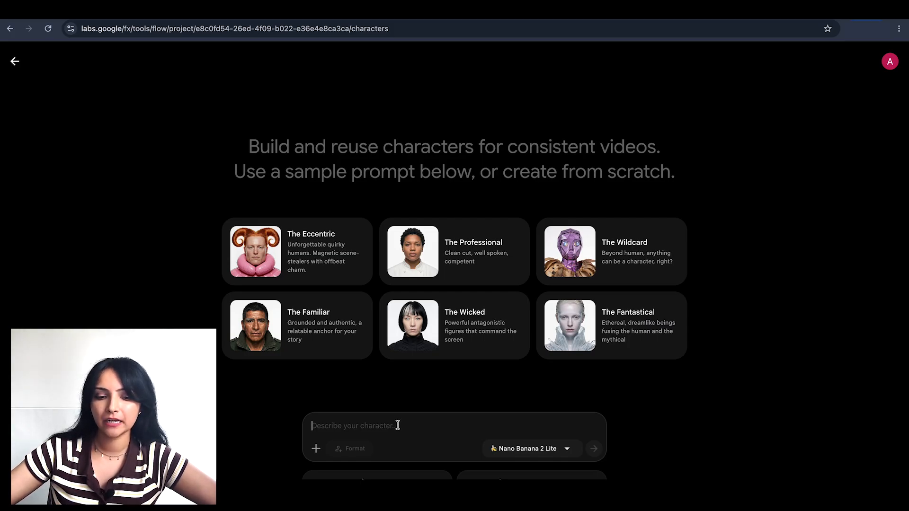
{"action": "left_click", "coordinate": [316, 449]}
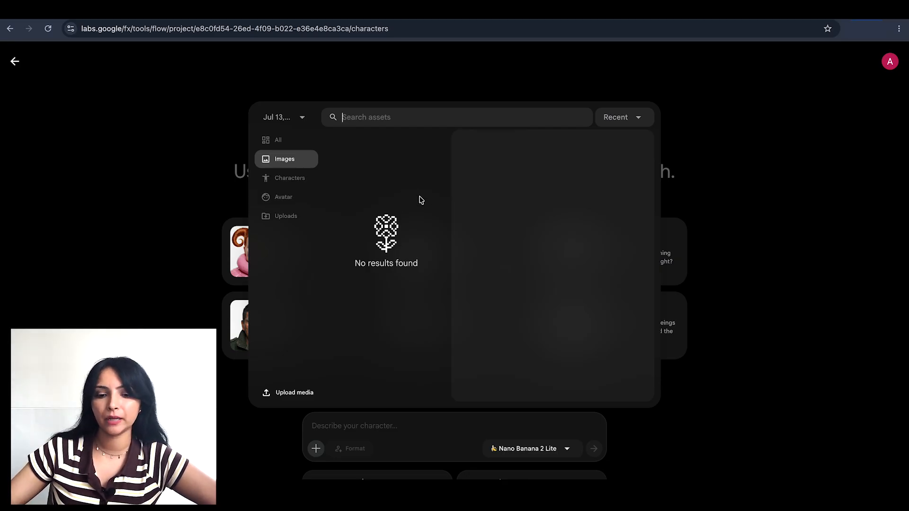
{"action": "left_click", "coordinate": [424, 492]}
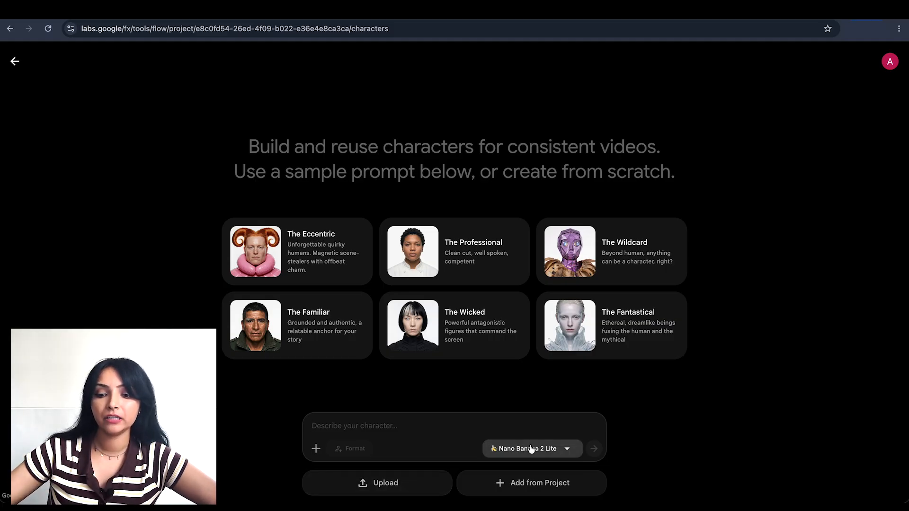
{"action": "left_click", "coordinate": [564, 450]}
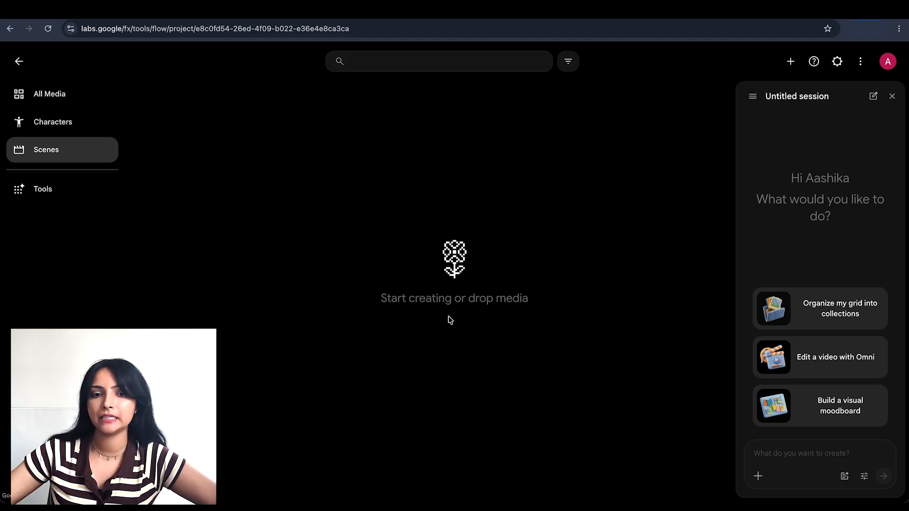
Examine the project's discoverable tools, from the Image and Video groups through the Prompting group and beyond
{"action": "left_click", "coordinate": [53, 190]}
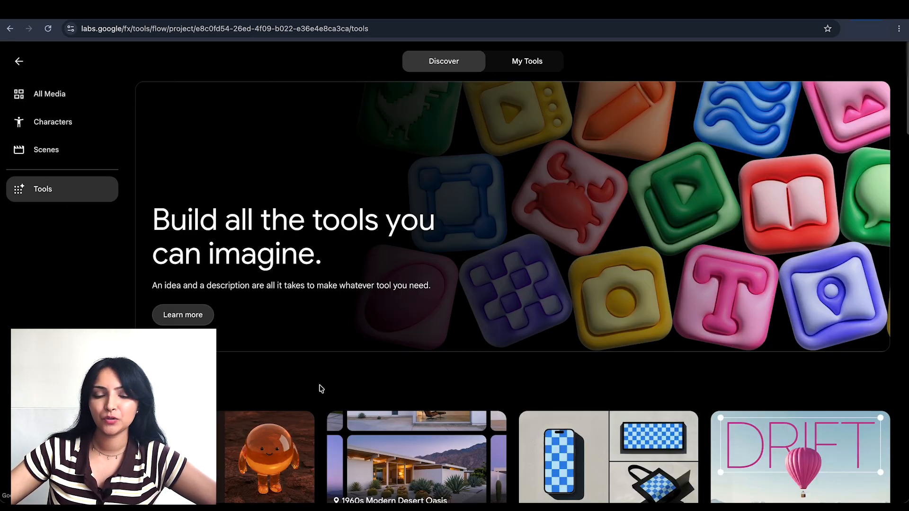
{"action": "scroll", "coordinate": [322, 390], "scroll_direction": "down", "scroll_amount": 4}
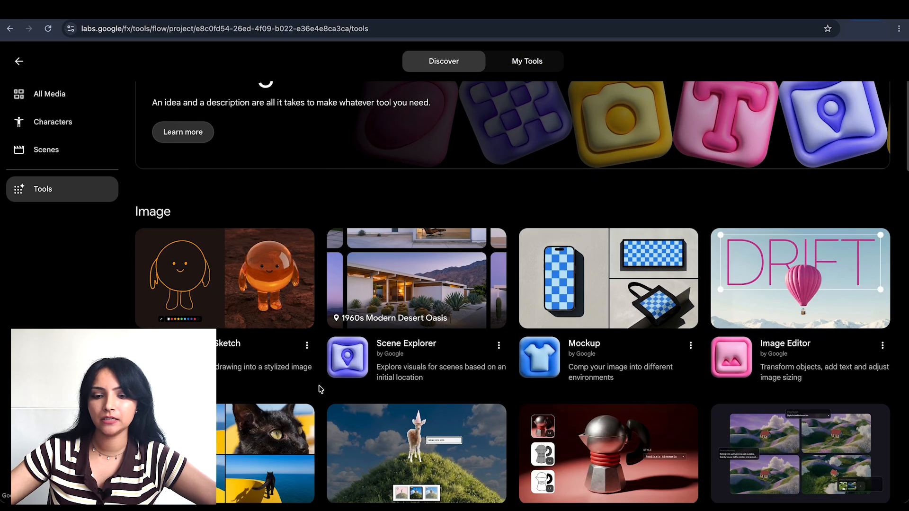
{"action": "scroll", "coordinate": [322, 389], "scroll_direction": "down", "scroll_amount": 2}
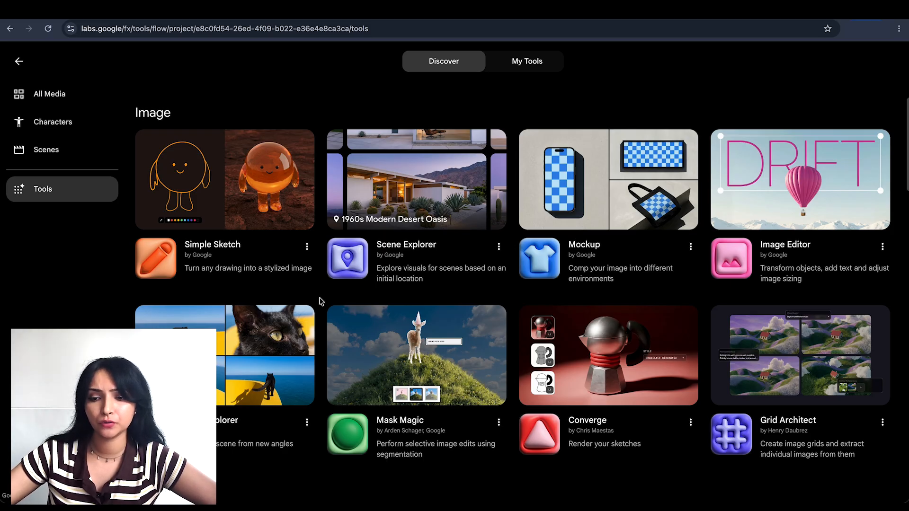
{"action": "scroll", "coordinate": [320, 301], "scroll_direction": "down", "scroll_amount": 5}
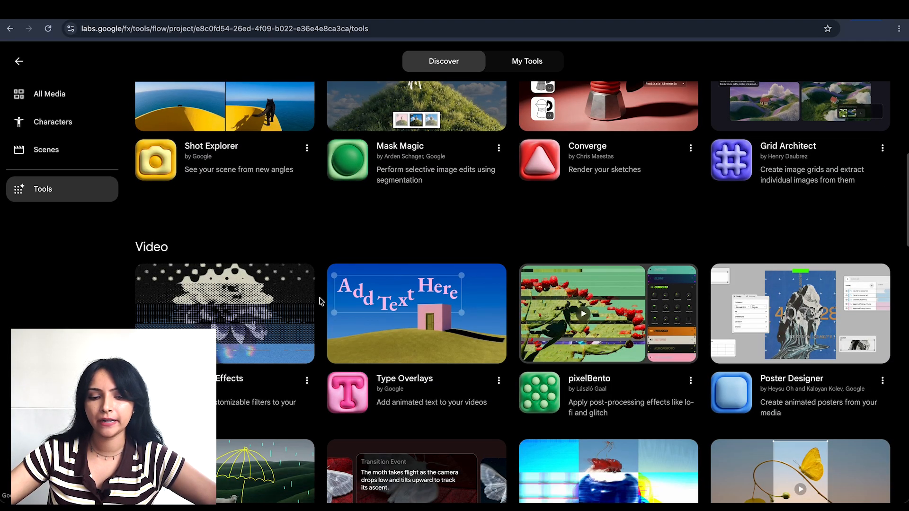
{"action": "scroll", "coordinate": [321, 301], "scroll_direction": "down", "scroll_amount": 9}
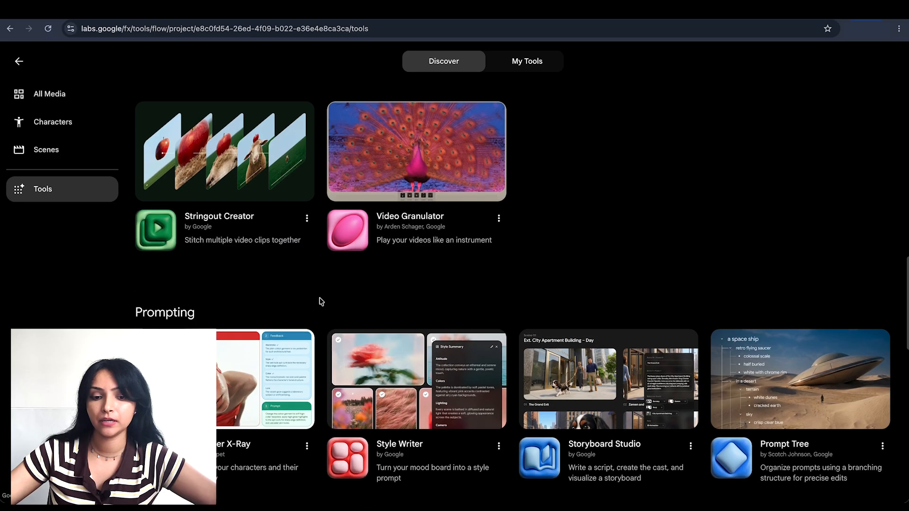
{"action": "scroll", "coordinate": [321, 301], "scroll_direction": "down", "scroll_amount": 3}
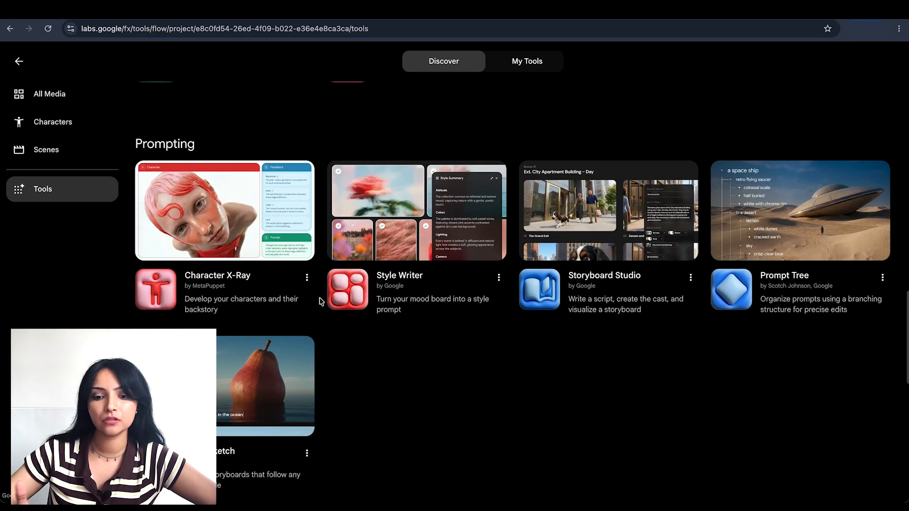
{"action": "scroll", "coordinate": [320, 301], "scroll_direction": "down", "scroll_amount": 3}
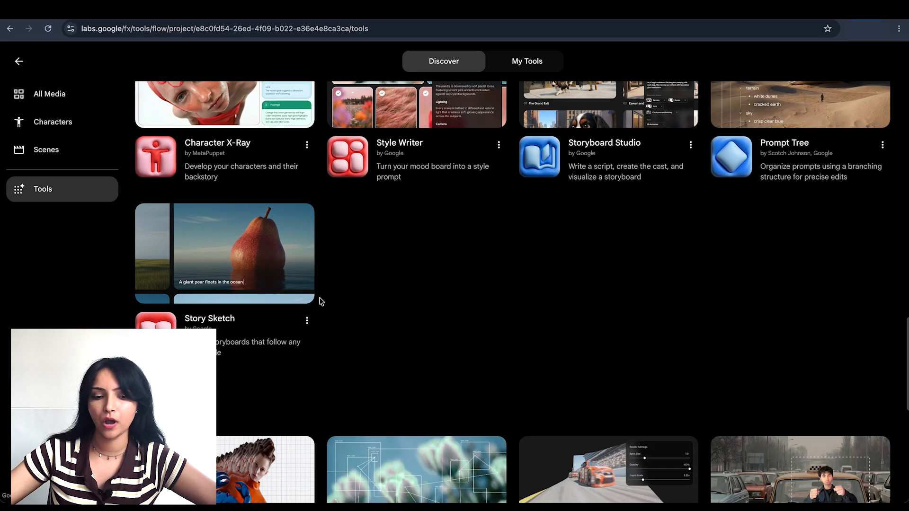
{"action": "scroll", "coordinate": [319, 302], "scroll_direction": "down", "scroll_amount": 6}
Return to all media and examine the images, videos and voices that can be attached to the agent prompt
{"action": "left_click", "coordinate": [50, 94]}
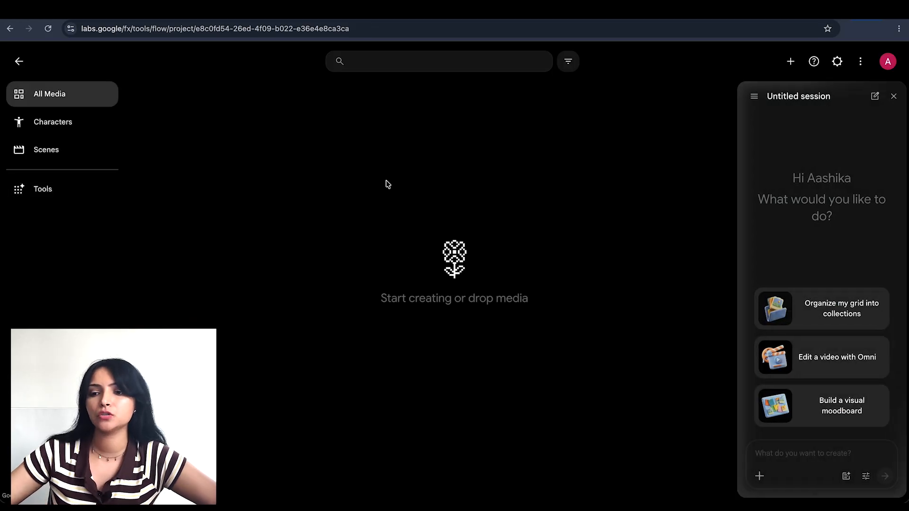
{"action": "left_click", "coordinate": [802, 450]}
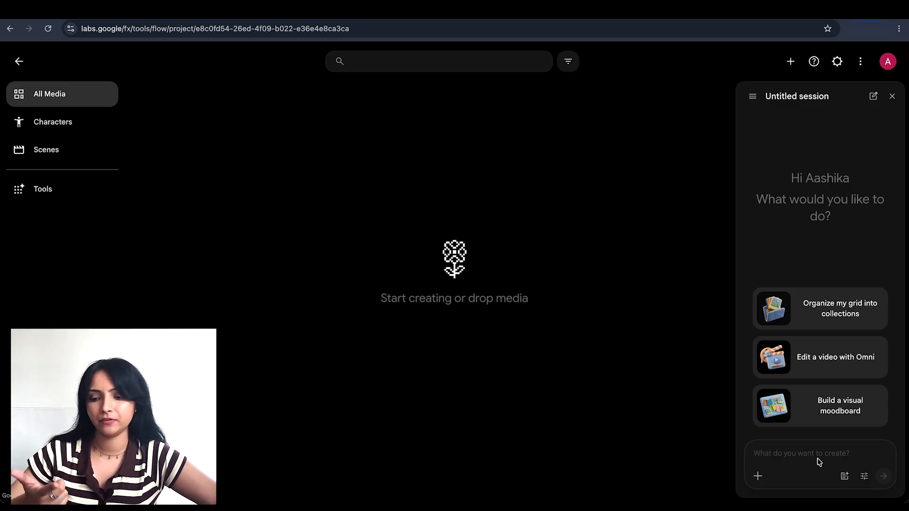
{"action": "left_click", "coordinate": [759, 477]}
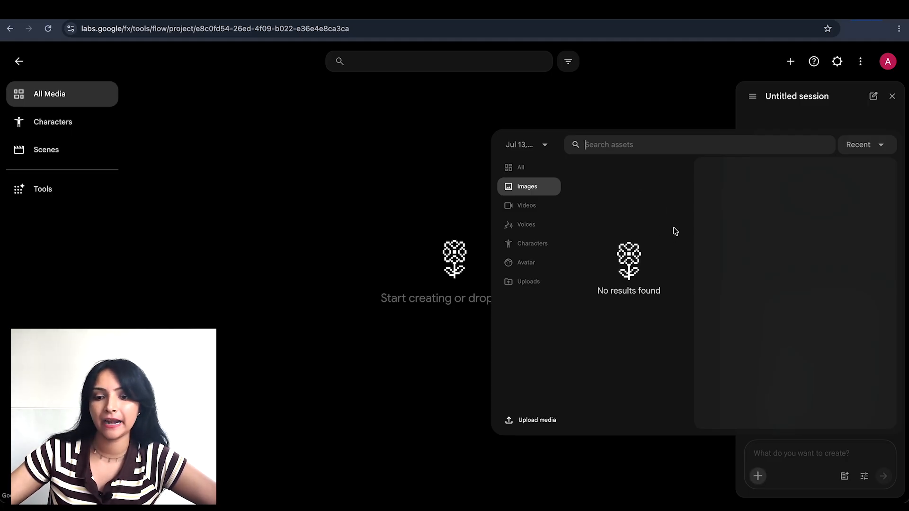
{"action": "left_click", "coordinate": [545, 207]}
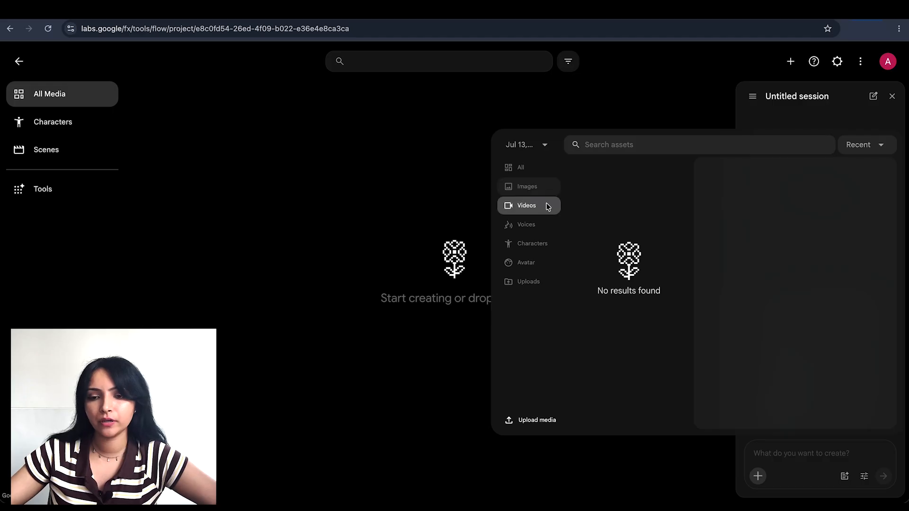
{"action": "left_click", "coordinate": [547, 227]}
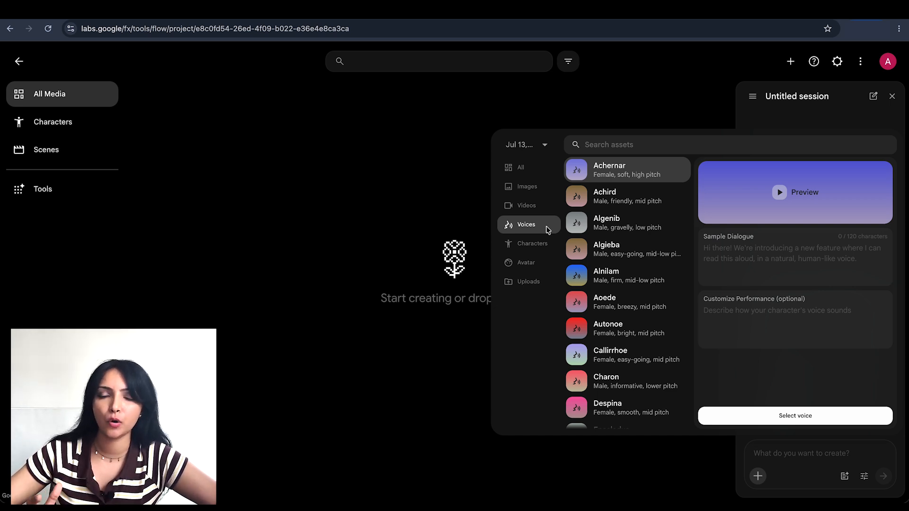
{"action": "left_click", "coordinate": [416, 227]}
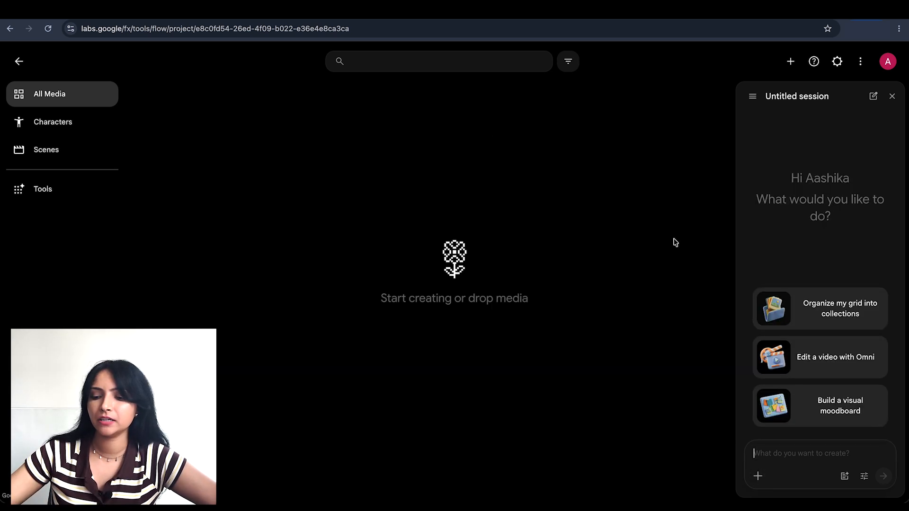
In the agent settings, try the 4:3, 1:1 and 3:4 image ratios and set the default back to 16:9
{"action": "left_click", "coordinate": [865, 477]}
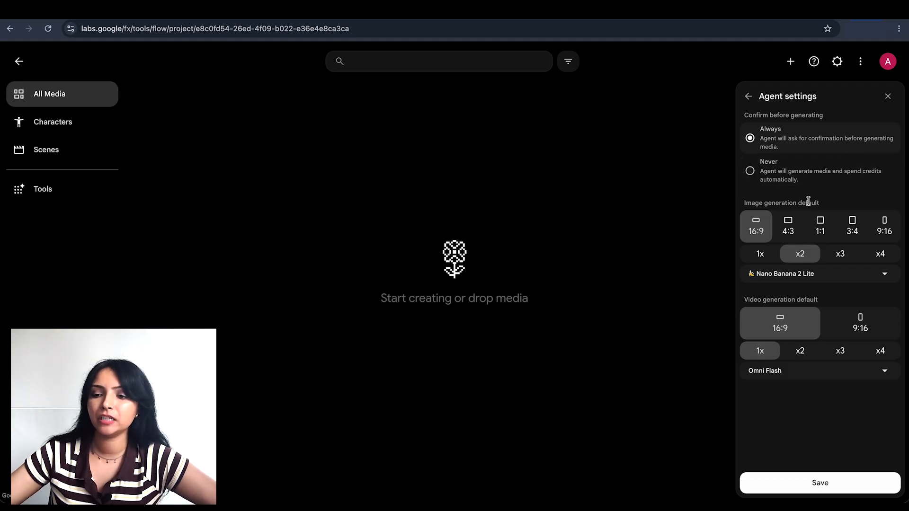
{"action": "left_click", "coordinate": [789, 234]}
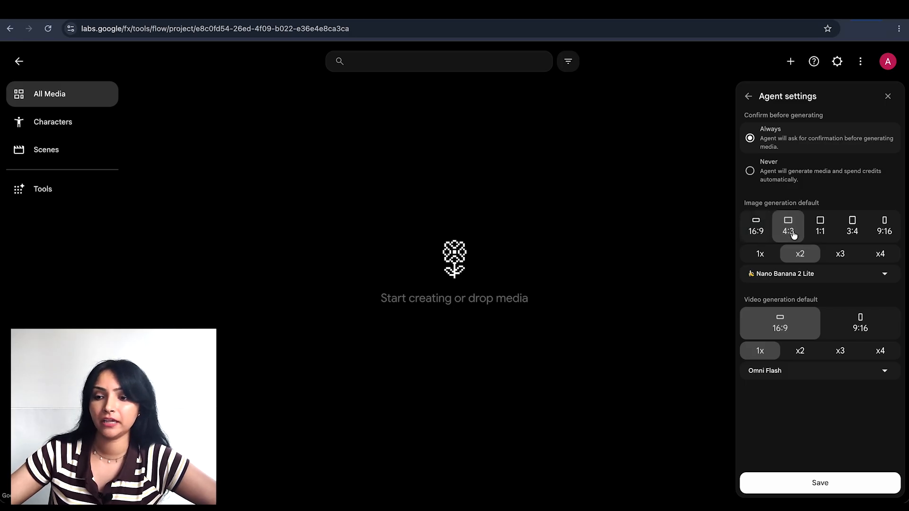
{"action": "left_click", "coordinate": [822, 232]}
{"action": "left_click", "coordinate": [852, 233]}
{"action": "left_click", "coordinate": [770, 229]}
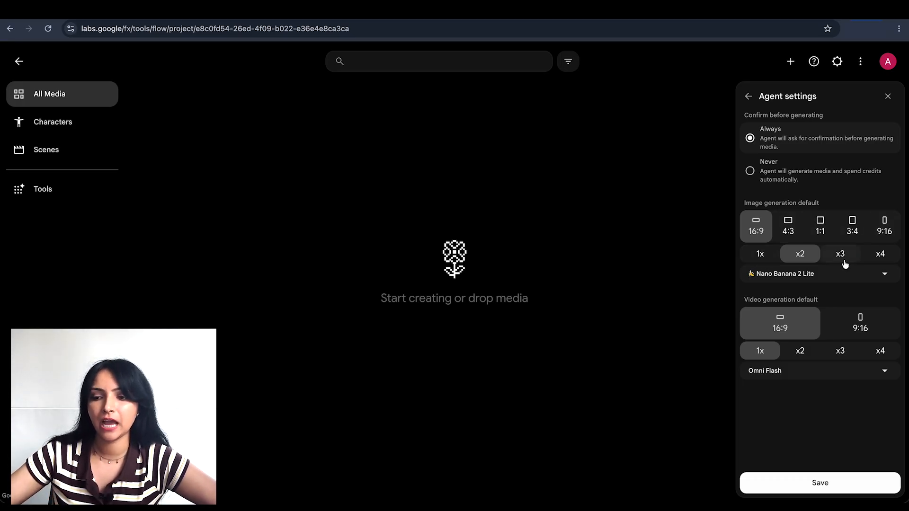
Review the available default models for image and video generation, and save the agent settings
{"action": "left_click", "coordinate": [837, 278]}
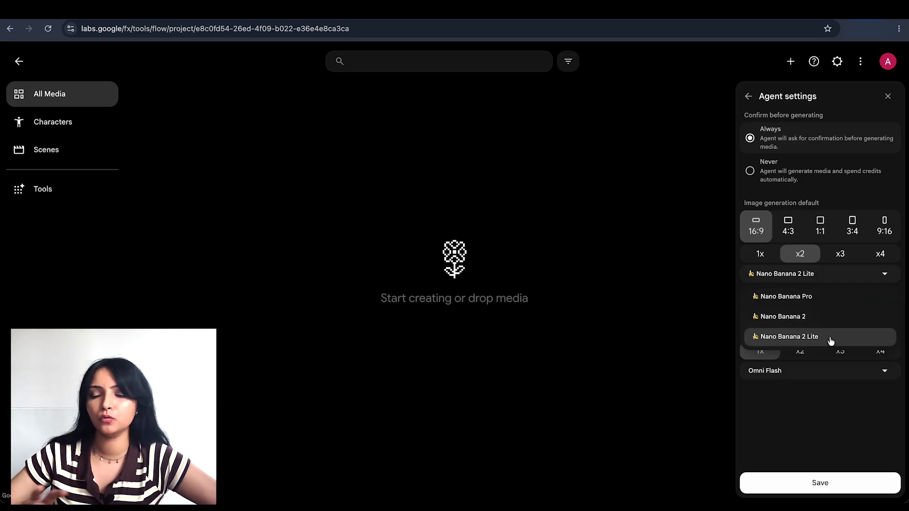
{"action": "left_click", "coordinate": [831, 278]}
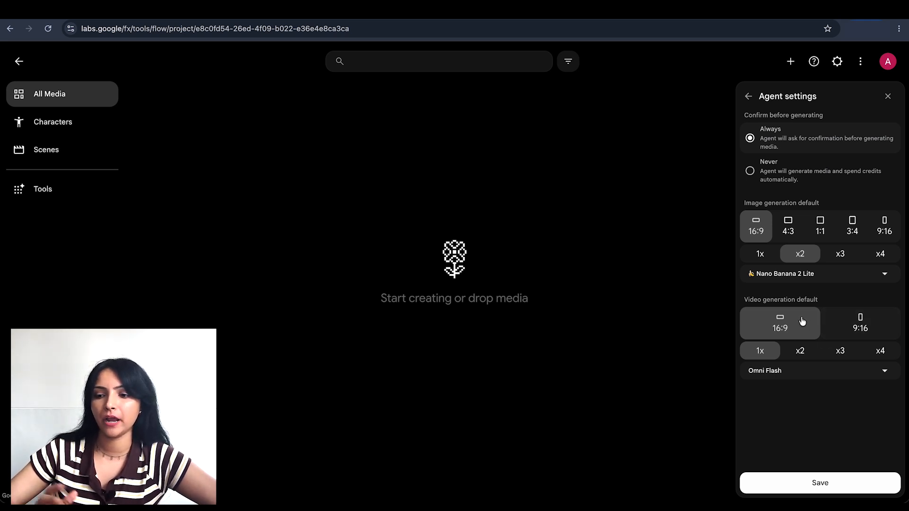
{"action": "left_click", "coordinate": [821, 371]}
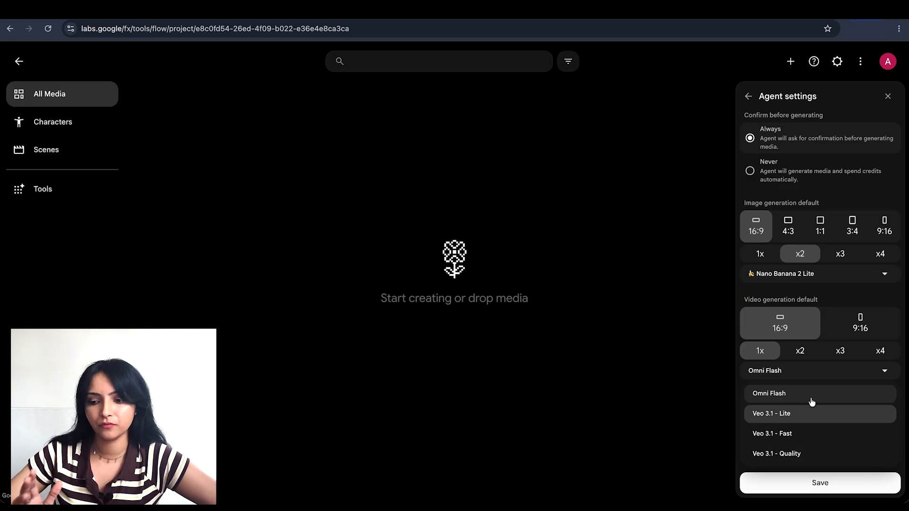
{"action": "left_click", "coordinate": [814, 375]}
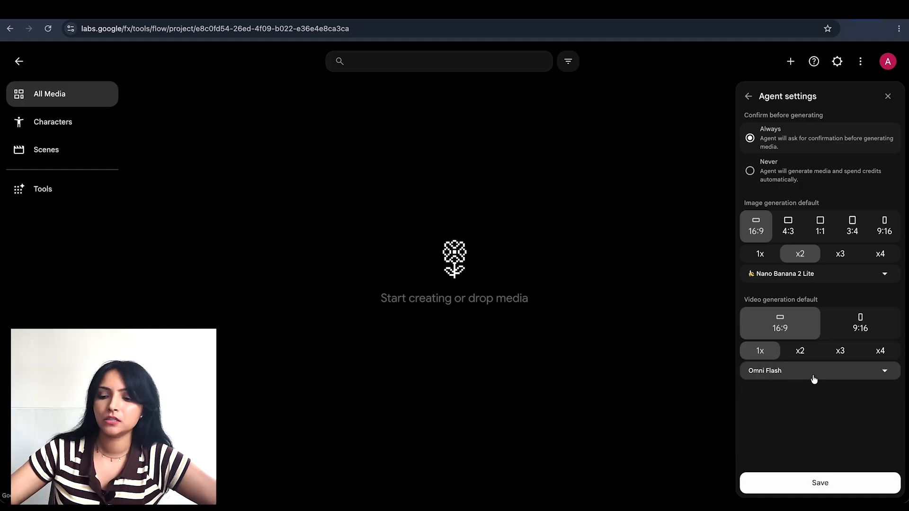
{"action": "left_click", "coordinate": [849, 482]}
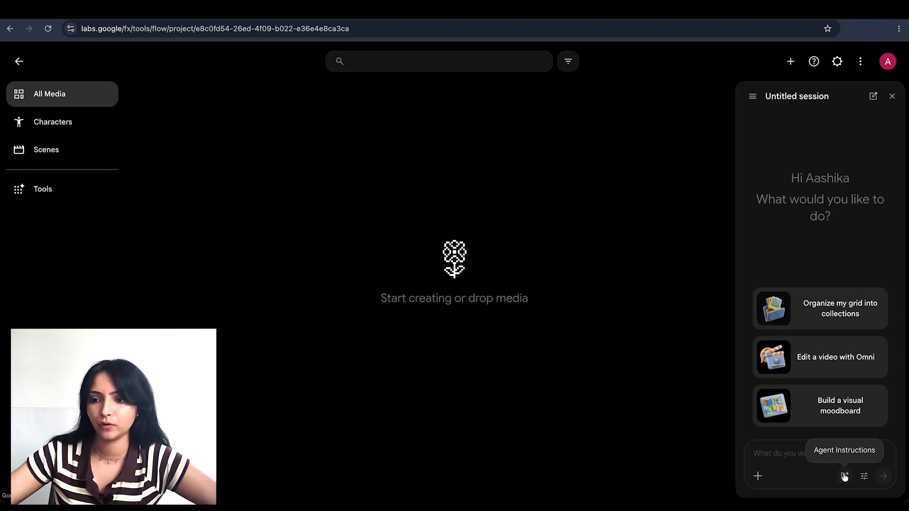
Add a blank instruction to the agent instructions and start its guideline text
{"action": "left_click", "coordinate": [845, 477]}
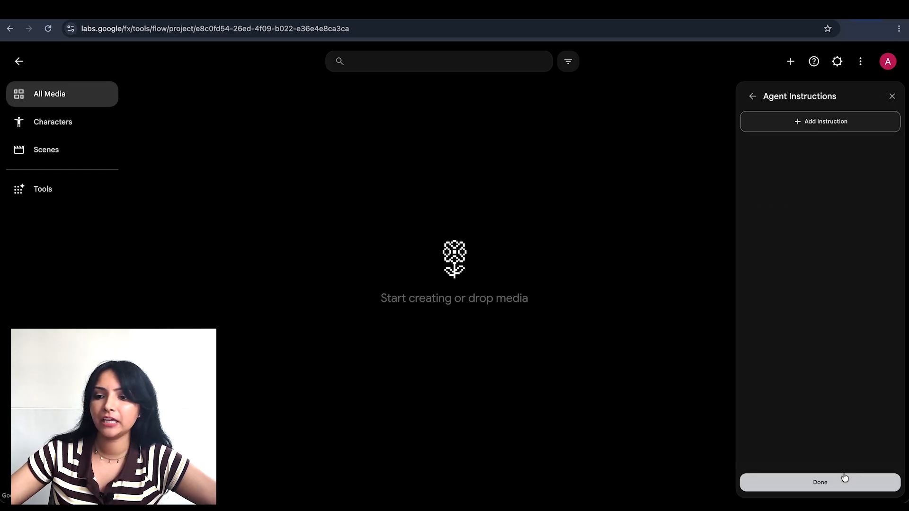
{"action": "left_click", "coordinate": [858, 130]}
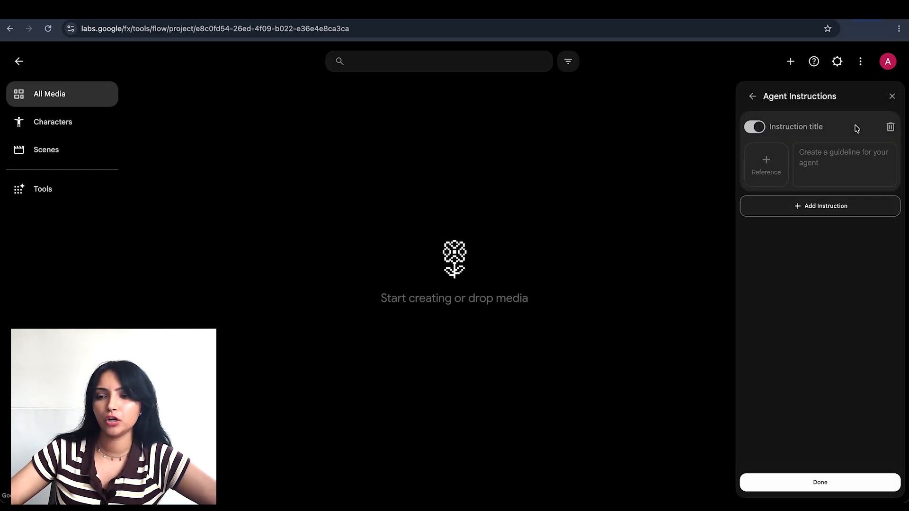
{"action": "left_click", "coordinate": [838, 150]}
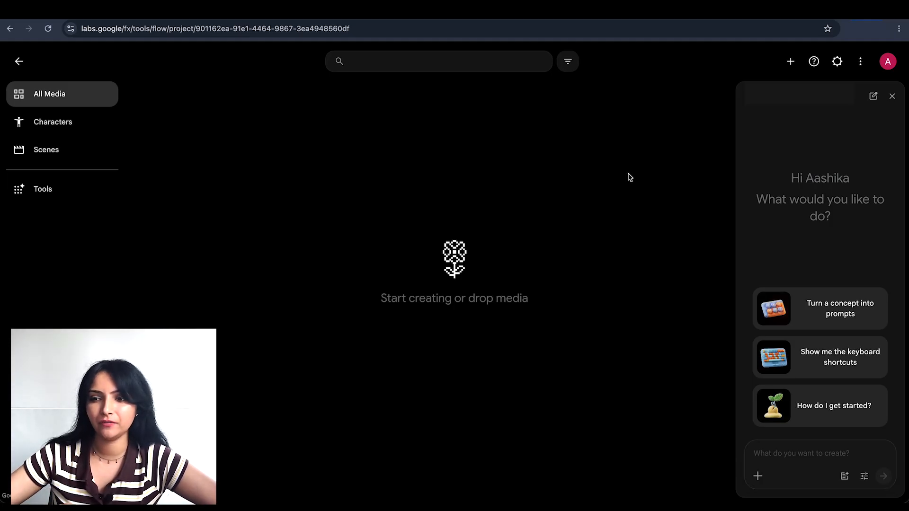
Switch to another account's project and enter an agent prompt describing an ultra realistic emperor penguin chasing fish beneath sunlit Antarctic waters, wildlife documentary style
{"action": "left_click", "coordinate": [886, 63]}
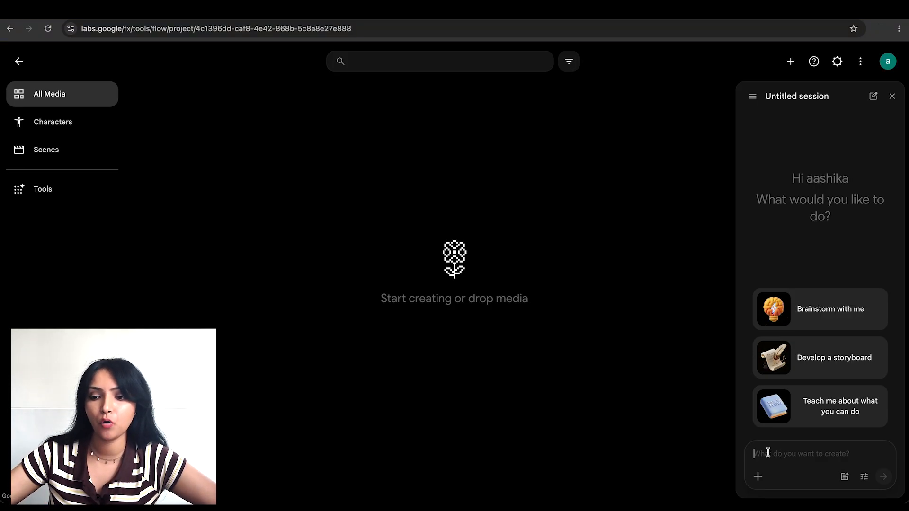
{"action": "type", "text": "A realistic emperor penguin dives beneath crystal-clear Antarctic waters chasing shimmering fish, sunlight beams piercing through the ocean, bubbles everywhere, wildlife documentary style, ultra realistic."}
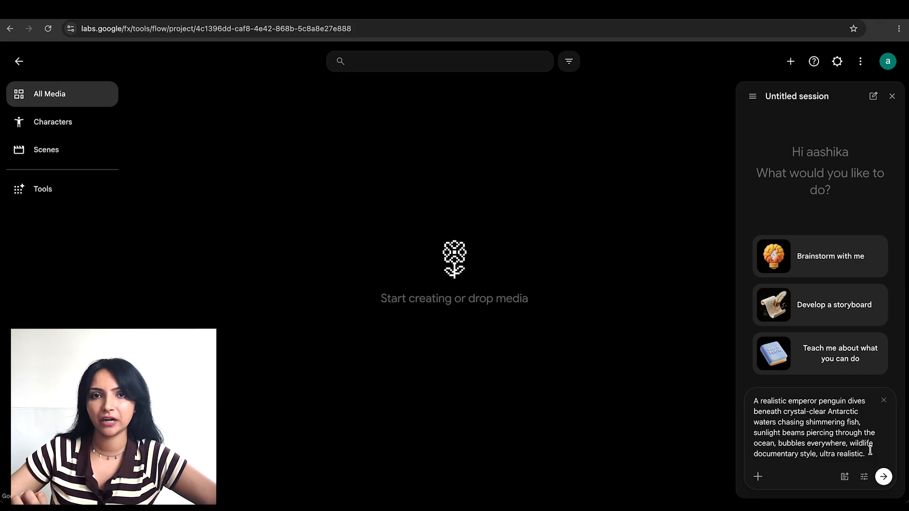
Append "Make Image for this one." to the underwater emperor penguin prompt and submit it to the agent
{"action": "type", "text": "Make a"}
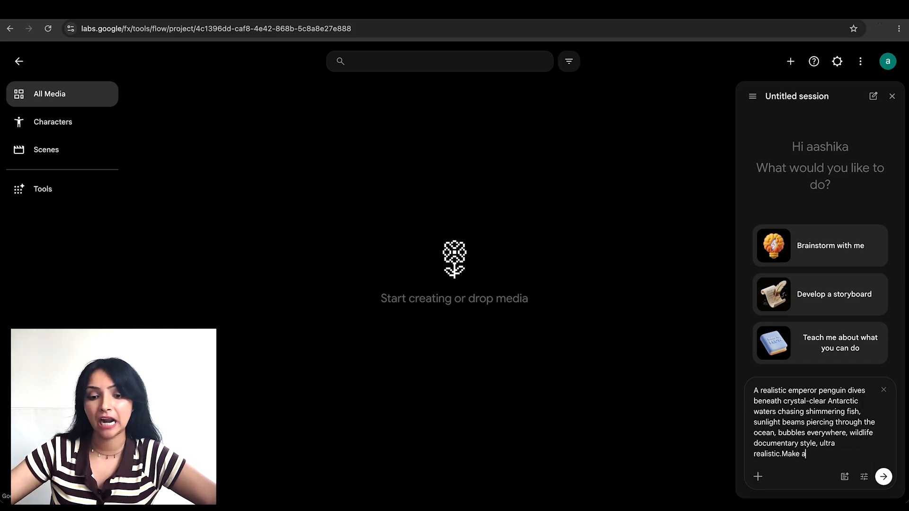
{"action": "key", "text": "BackSpace"}
{"action": "key", "text": "BackSpace"}
{"action": "key", "text": "BackSpace"}
{"action": "key", "text": "BackSpace"}
{"action": "key", "text": "BackSpace"}
{"action": "key", "text": "BackSpace"}
{"action": "type", "text": "Make "}
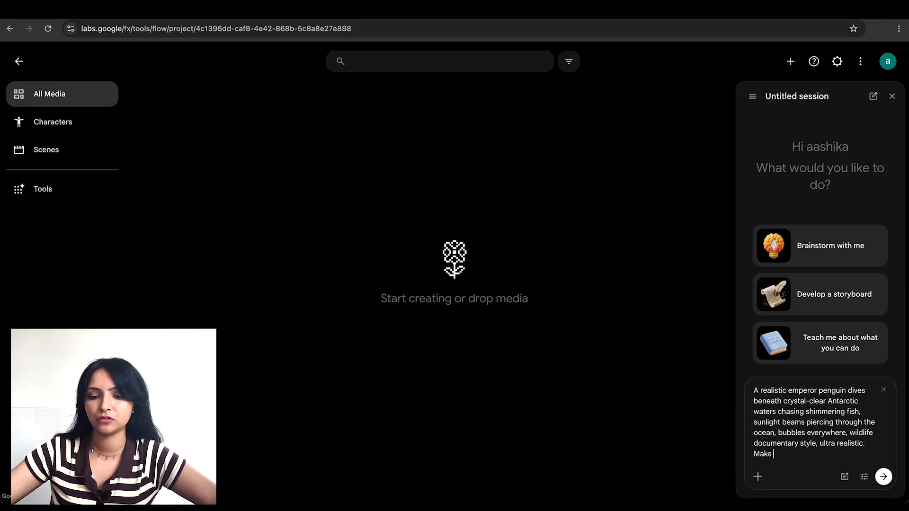
{"action": "type", "text": "Image for th"}
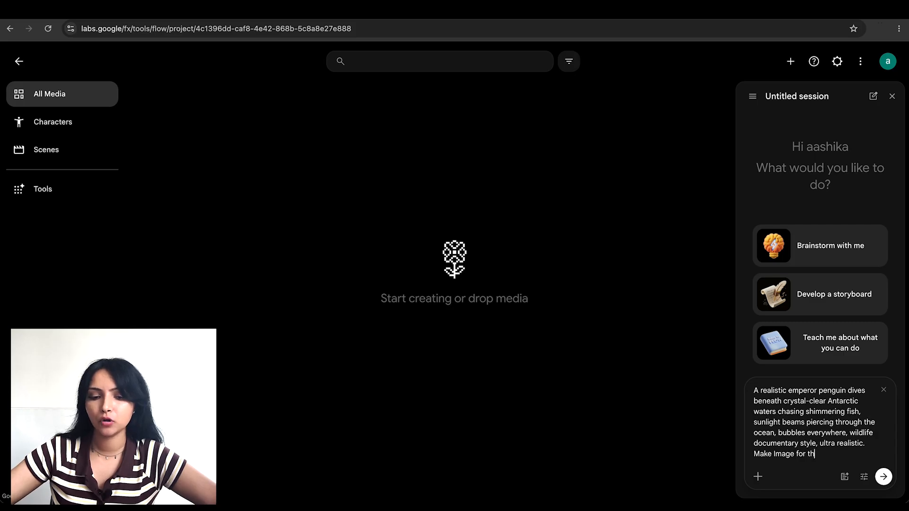
{"action": "type", "text": "is one."}
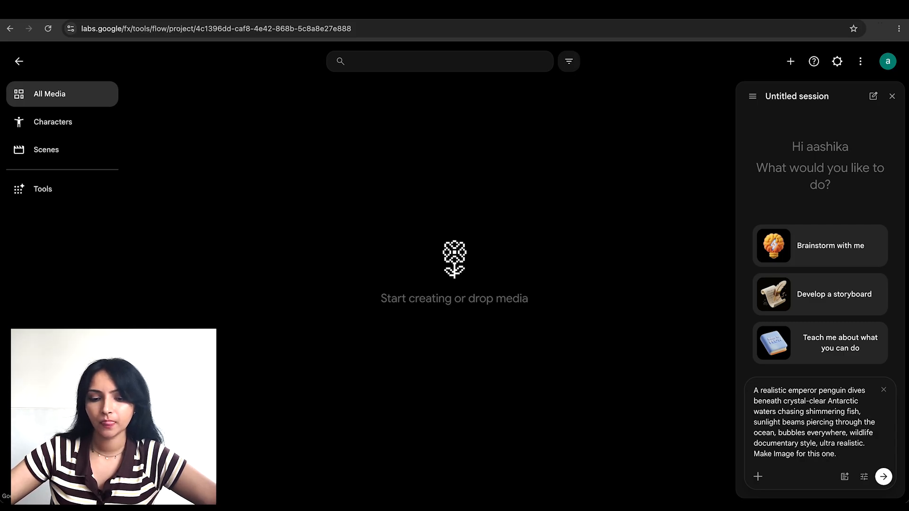
{"action": "key", "text": "Return"}
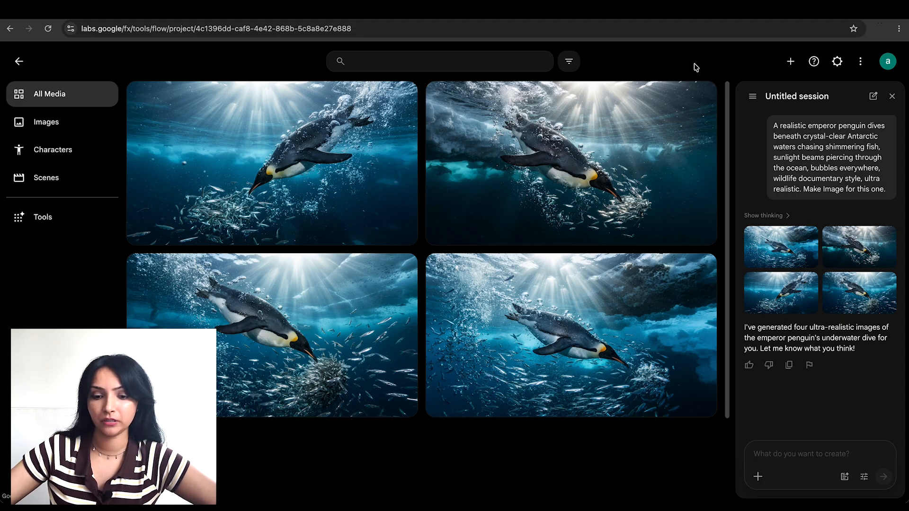
Prompt the agent to make images of a playful emperor penguin snowboarding down a snowy mountain at golden hour, action photography, ultra realistic, cinematic lighting, 8K
{"action": "left_click", "coordinate": [770, 451]}
{"action": "type", "text": "A playful emperor penguin snowboarding down a snowy mountain during golden hour. Snow sprays into the air, dramatic mountain backdrop, action photography, ultra realistic, cinematic lighting, 8K."}
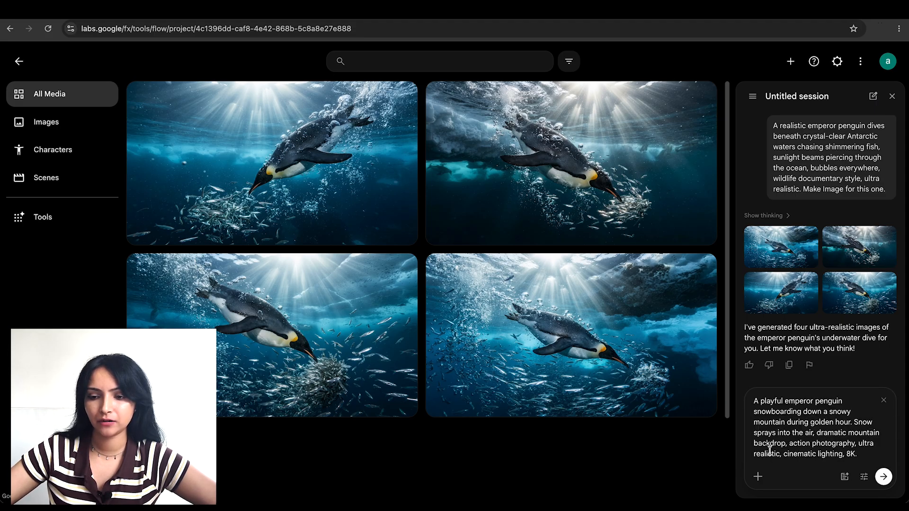
{"action": "type", "text": "Make"}
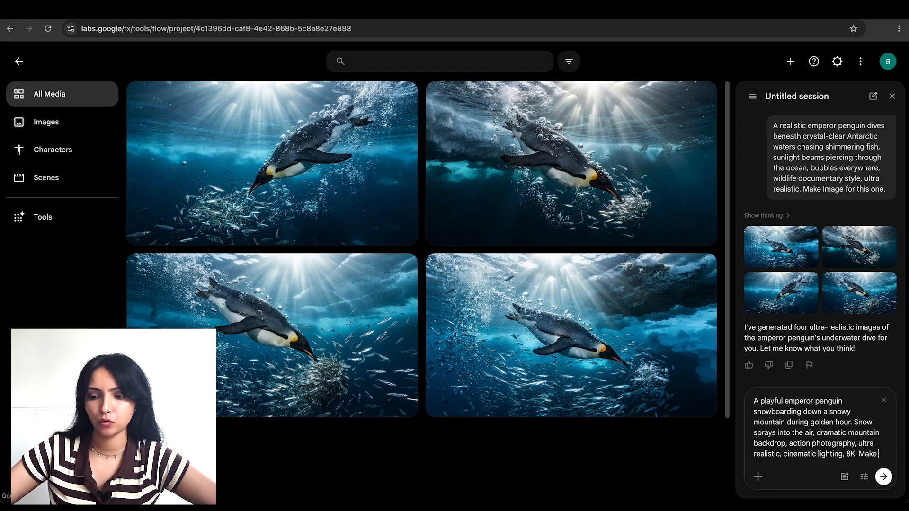
{"action": "type", "text": " images for"}
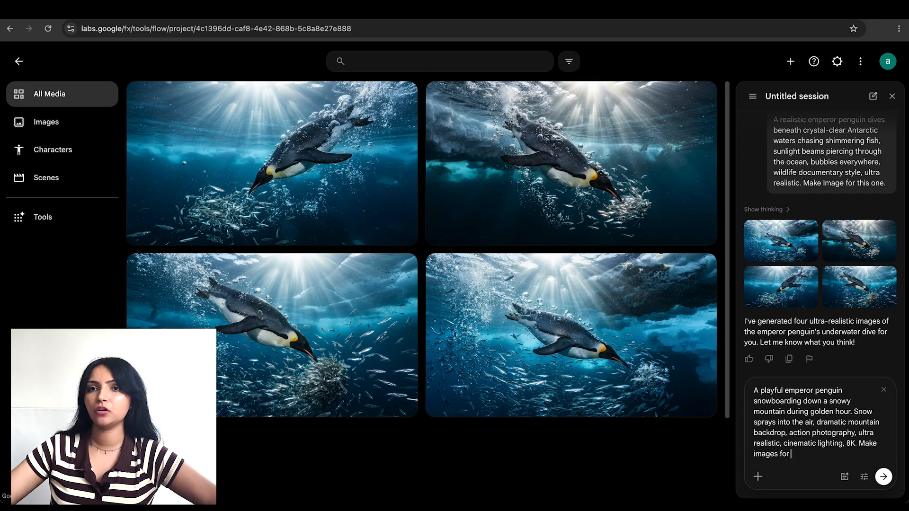
{"action": "type", "text": " this one"}
{"action": "key", "text": "Return"}
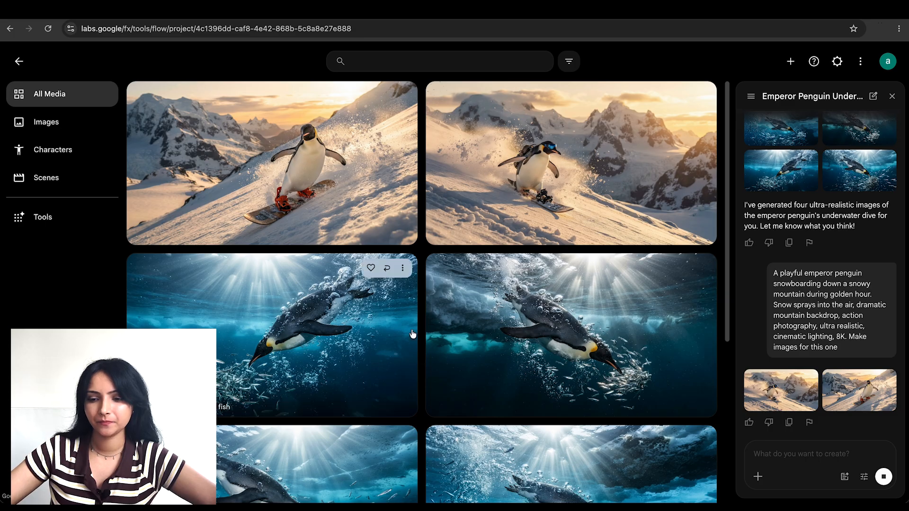
Inspect both generated snowboarding penguin images at full size, checking their details up close
{"action": "left_click", "coordinate": [370, 222]}
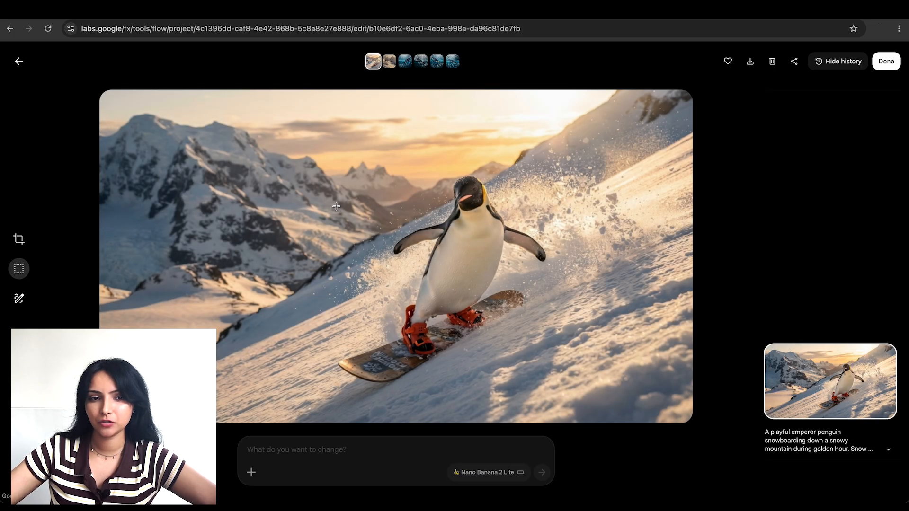
{"action": "key", "text": "Right"}
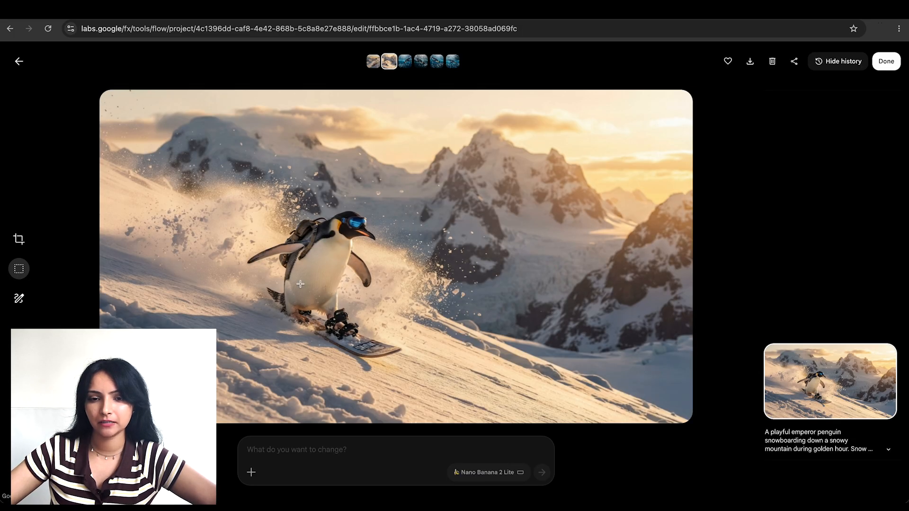
{"action": "scroll", "coordinate": [300, 284], "scroll_direction": "up", "scroll_amount": 5}
{"action": "scroll", "coordinate": [300, 284], "scroll_direction": "down", "scroll_amount": 5}
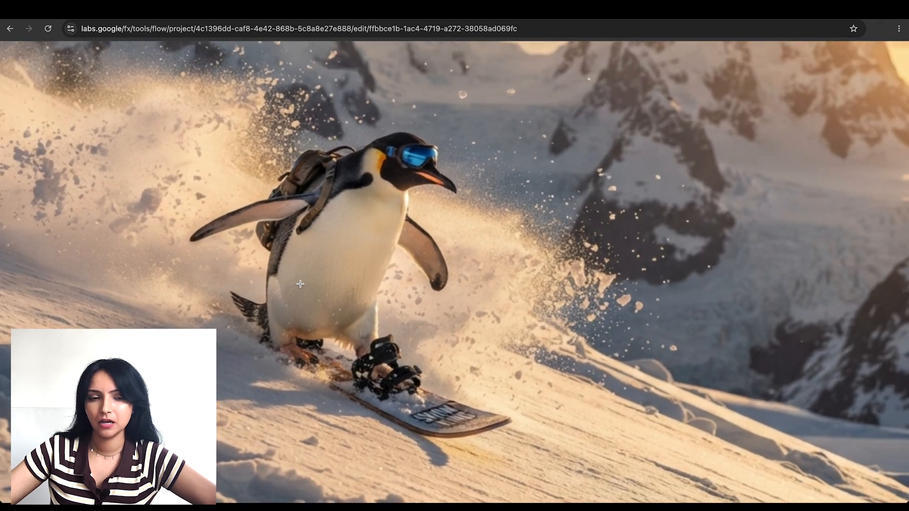
{"action": "scroll", "coordinate": [300, 284], "scroll_direction": "up", "scroll_amount": 5}
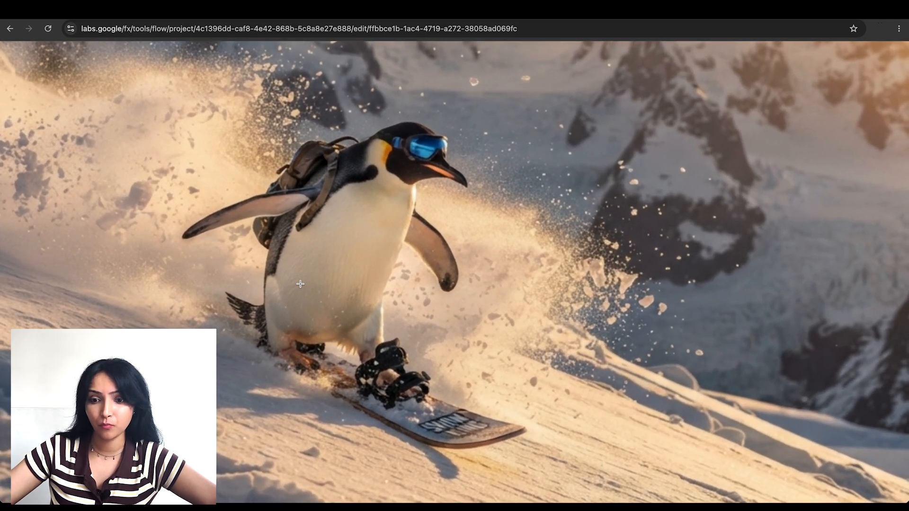
{"action": "scroll", "coordinate": [300, 285], "scroll_direction": "down", "scroll_amount": 5}
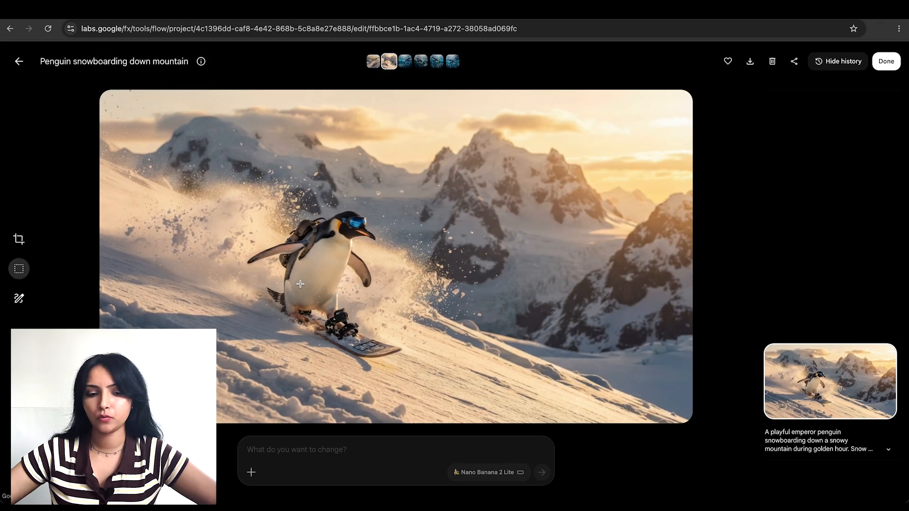
{"action": "scroll", "coordinate": [351, 302], "scroll_direction": "up", "scroll_amount": 5}
{"action": "scroll", "coordinate": [352, 302], "scroll_direction": "down", "scroll_amount": 5}
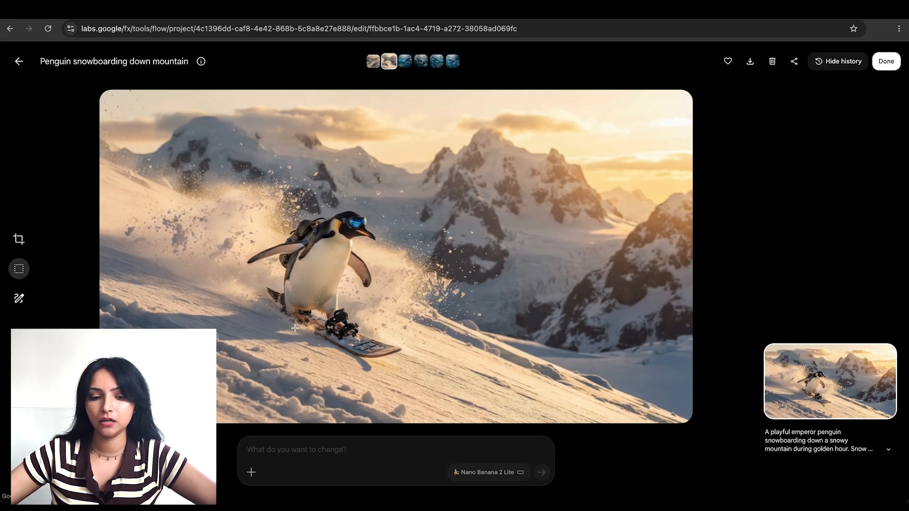
{"action": "left_click", "coordinate": [19, 61]}
{"action": "left_click", "coordinate": [339, 191]}
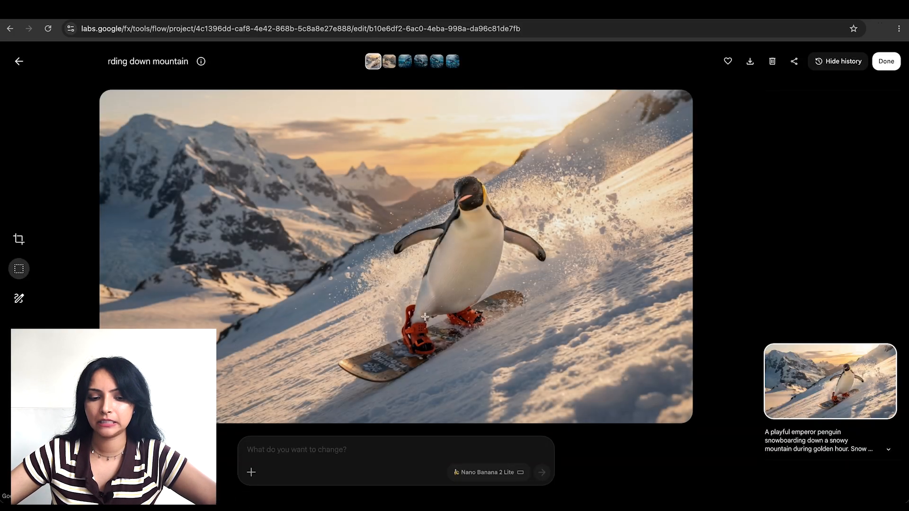
{"action": "scroll", "coordinate": [460, 265], "scroll_direction": "up", "scroll_amount": 5}
{"action": "scroll", "coordinate": [460, 265], "scroll_direction": "down", "scroll_amount": 5}
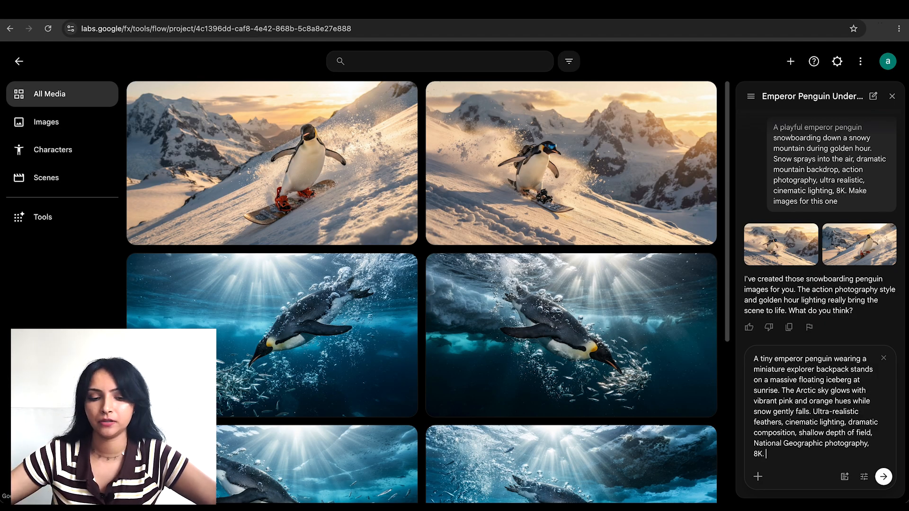
Append "Create image for this one" to the prompt about a tiny backpack-wearing emperor penguin on an iceberg at sunrise, and submit it
{"action": "type", "text": "Create"}
{"action": "key", "text": "BackSpace"}
{"action": "key", "text": "BackSpace"}
{"action": "key", "text": "BackSpace"}
{"action": "key", "text": "BackSpace"}
{"action": "key", "text": "BackSpace"}
{"action": "key", "text": "BackSpace"}
{"action": "type", "text": "Cre"}
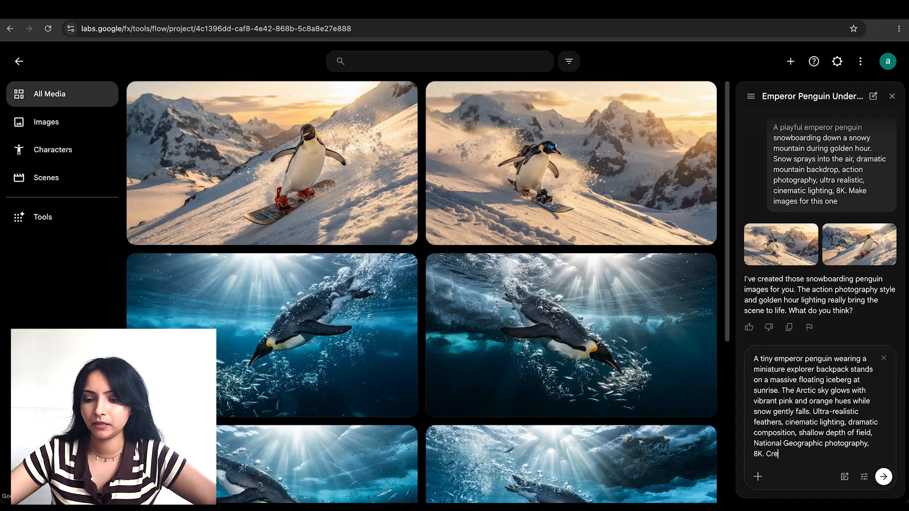
{"action": "type", "text": "ate image for "}
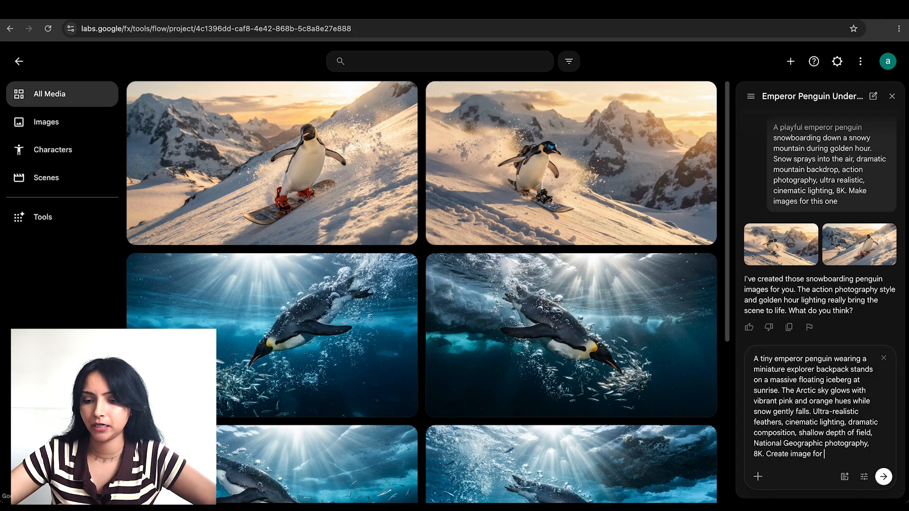
{"action": "type", "text": "this one"}
{"action": "key", "text": "Return"}
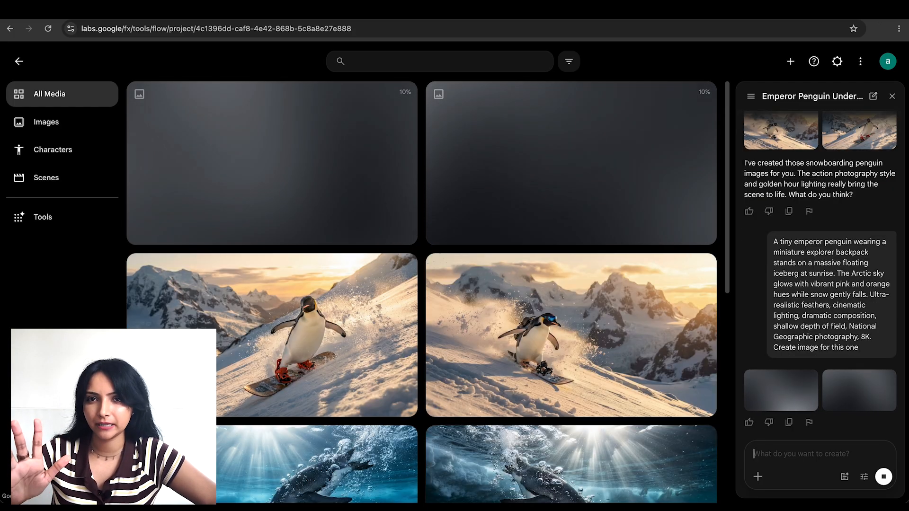
Compare the two generated backpack penguin images and examine the backpack details in the one with mountains behind
{"action": "scroll", "coordinate": [423, 420], "scroll_direction": "down", "scroll_amount": 3}
{"action": "scroll", "coordinate": [423, 420], "scroll_direction": "up", "scroll_amount": 3}
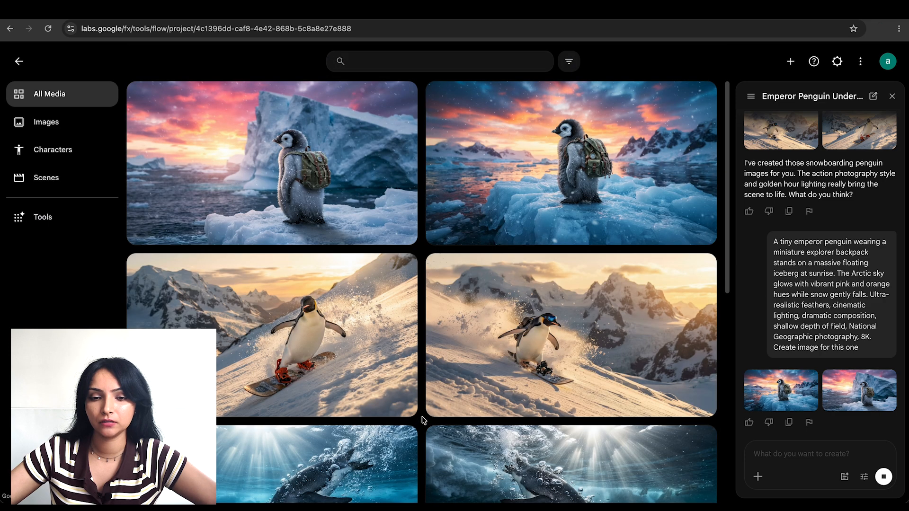
{"action": "left_click", "coordinate": [362, 219]}
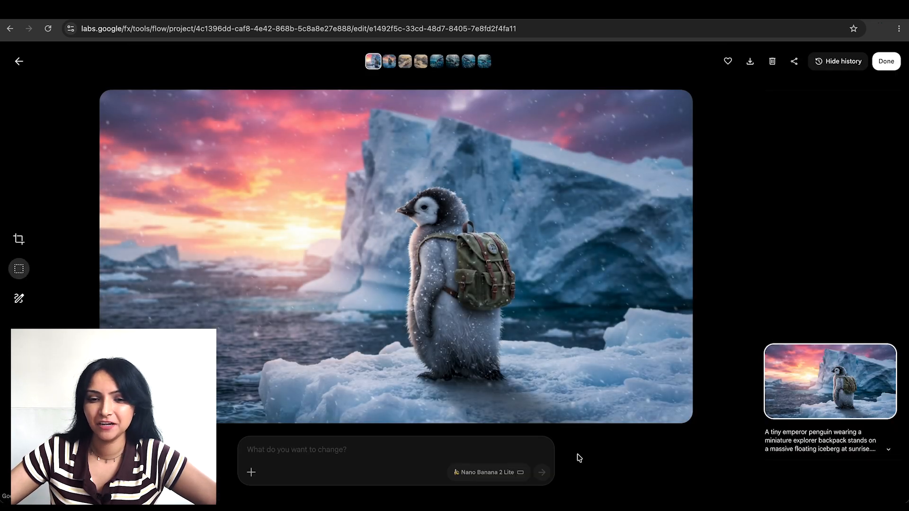
{"action": "key", "text": "Right"}
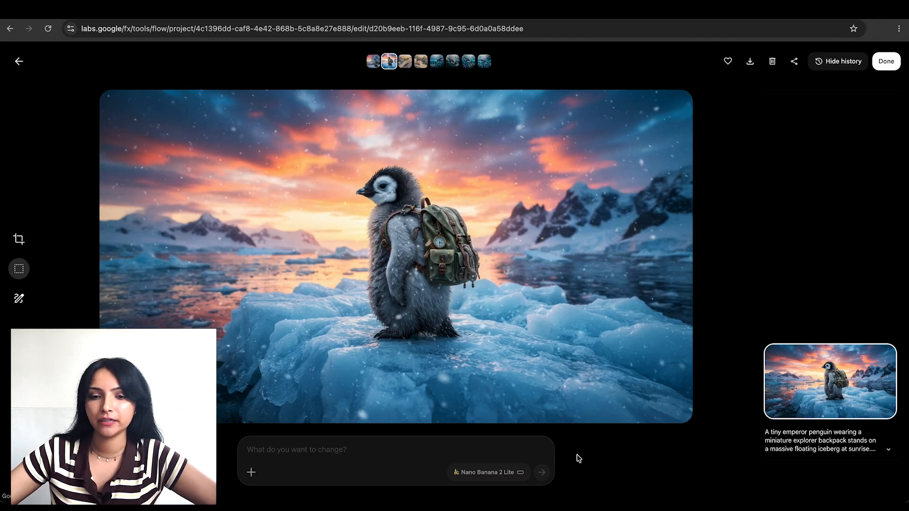
{"action": "key", "text": "Left"}
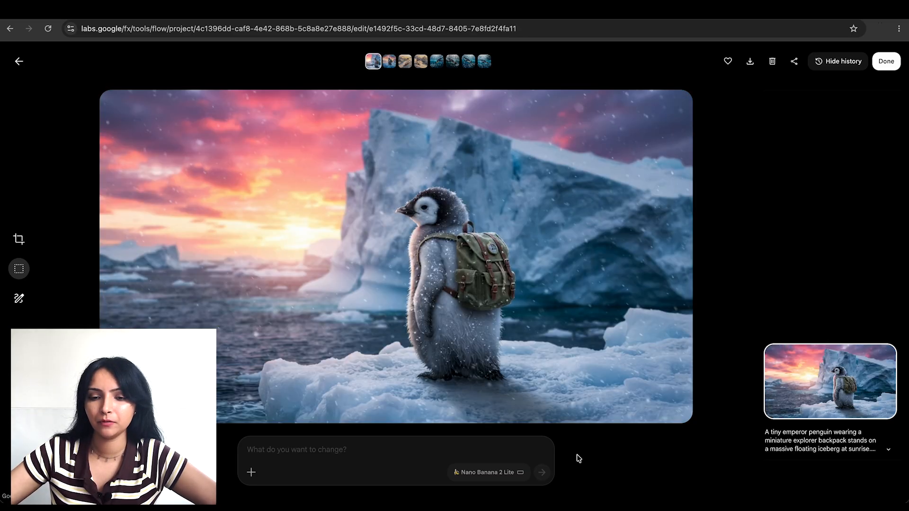
{"action": "key", "text": "Right"}
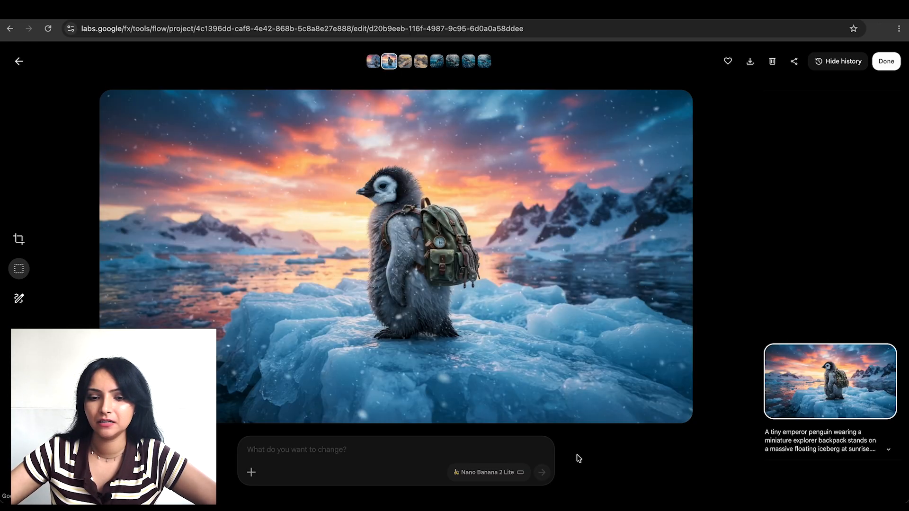
{"action": "left_click", "coordinate": [387, 245]}
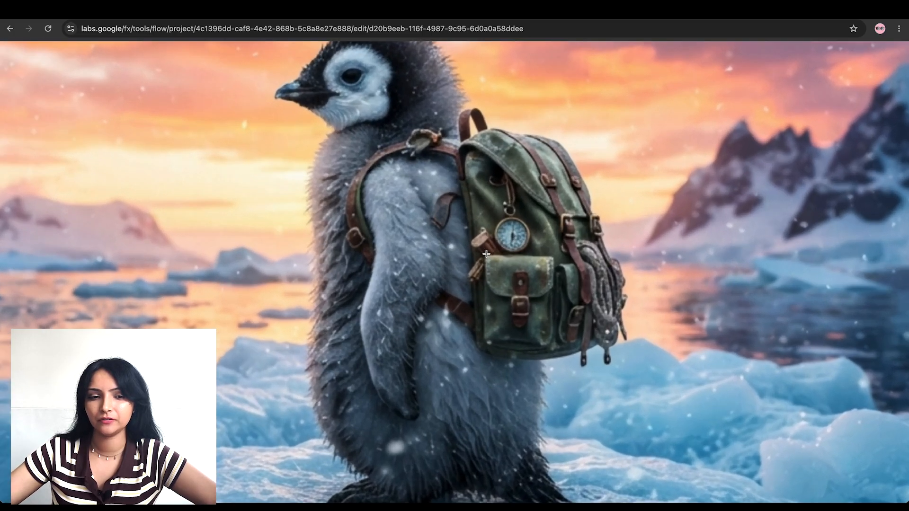
{"action": "left_click", "coordinate": [486, 254]}
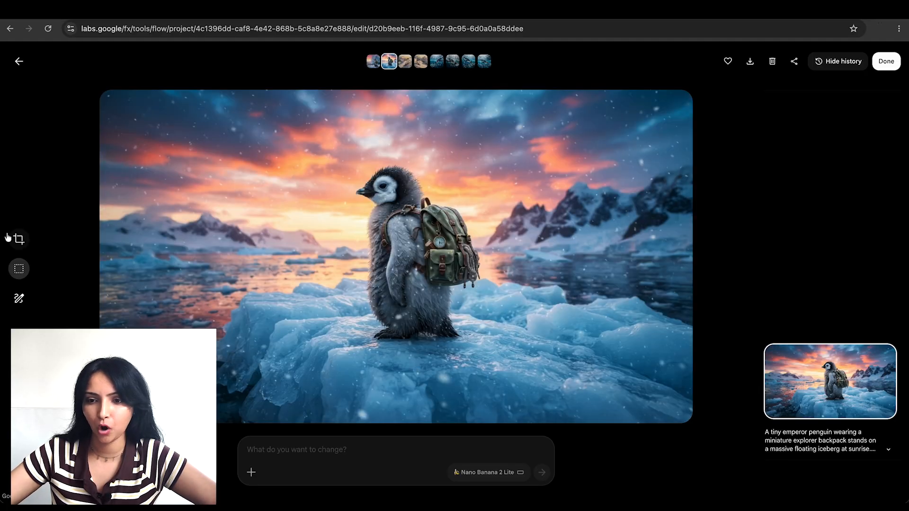
Download the backpack penguin image with the mountain backdrop at 1K original size and return to the project's media
{"action": "left_click", "coordinate": [751, 63]}
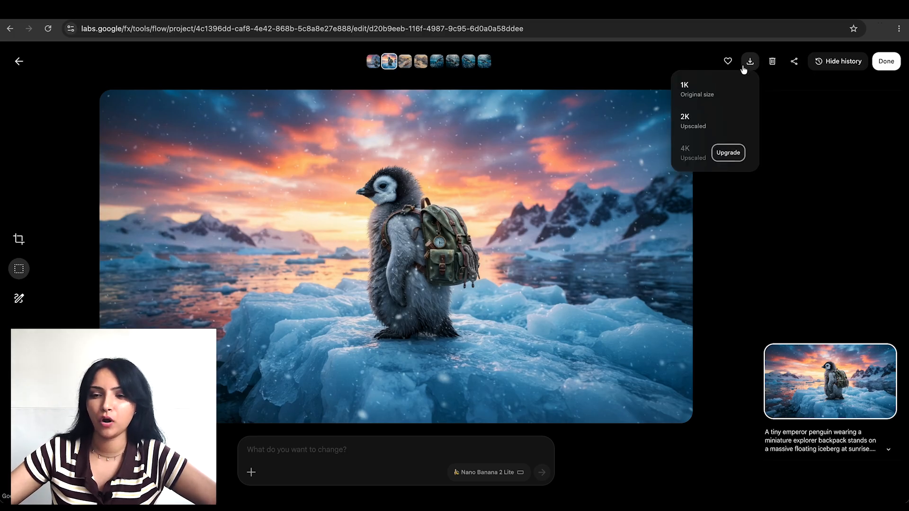
{"action": "left_click", "coordinate": [729, 94]}
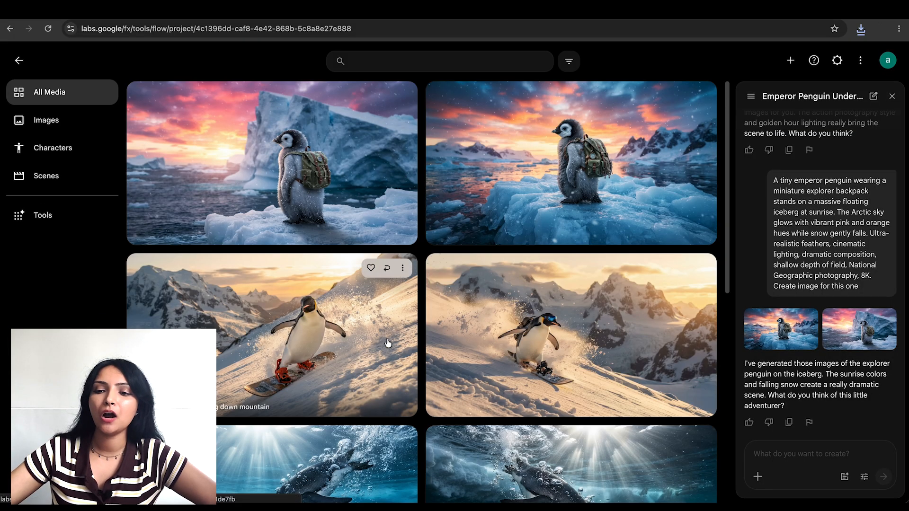
{"action": "scroll", "coordinate": [421, 359], "scroll_direction": "down", "scroll_amount": 3}
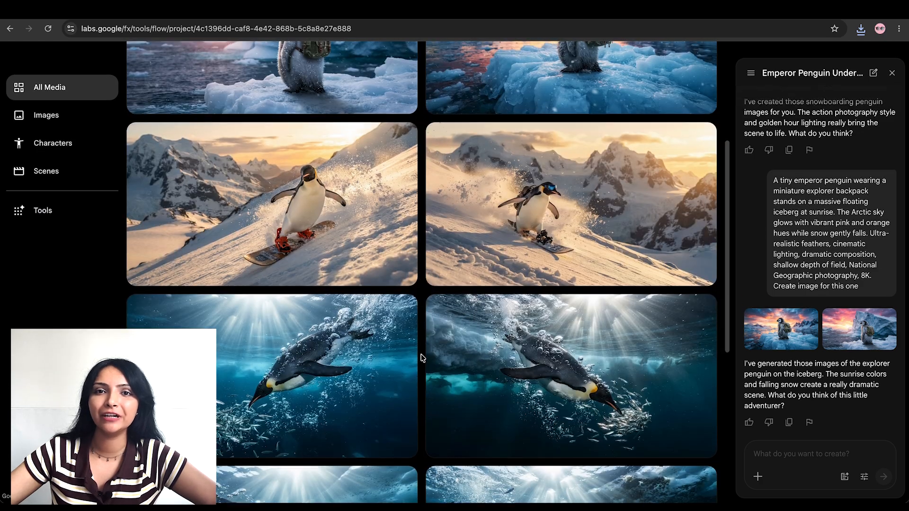
{"action": "scroll", "coordinate": [419, 359], "scroll_direction": "up", "scroll_amount": 3}
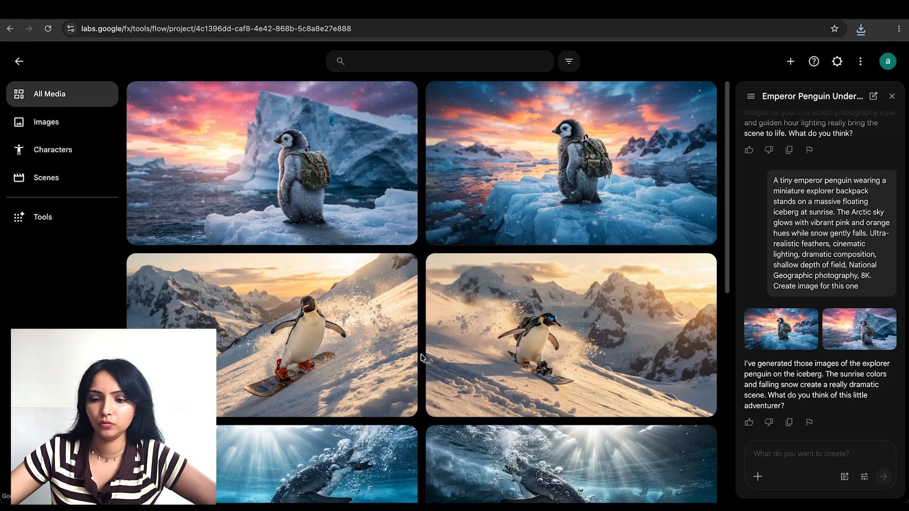
{"action": "scroll", "coordinate": [423, 359], "scroll_direction": "down", "scroll_amount": 3}
{"action": "scroll", "coordinate": [422, 359], "scroll_direction": "up", "scroll_amount": 3}
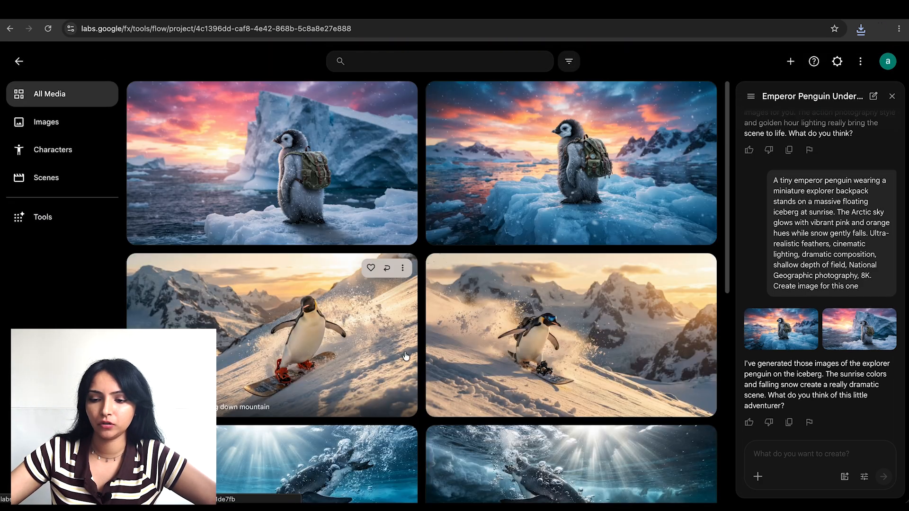
Attach the backpack penguin image with the large iceberg behind it to a new agent prompt
{"action": "left_click", "coordinate": [758, 477]}
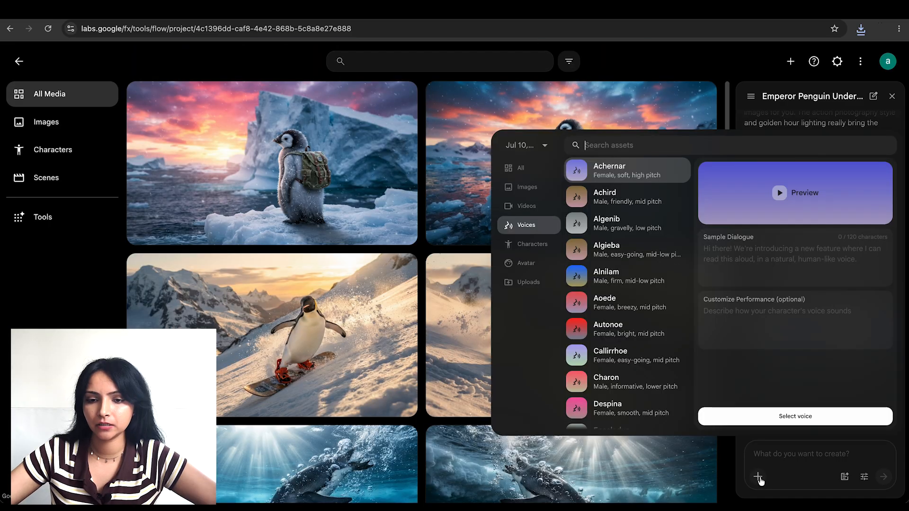
{"action": "left_click", "coordinate": [521, 167]}
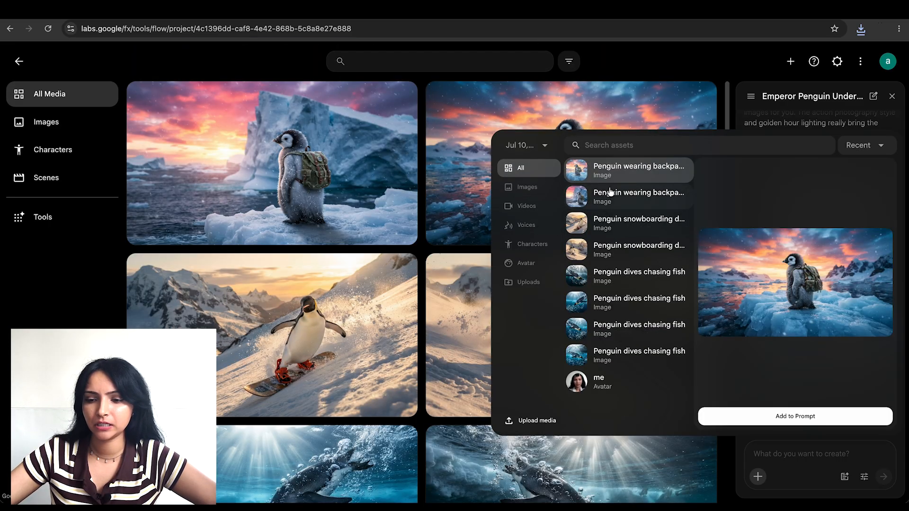
{"action": "left_click", "coordinate": [667, 197]}
{"action": "left_click", "coordinate": [781, 421]}
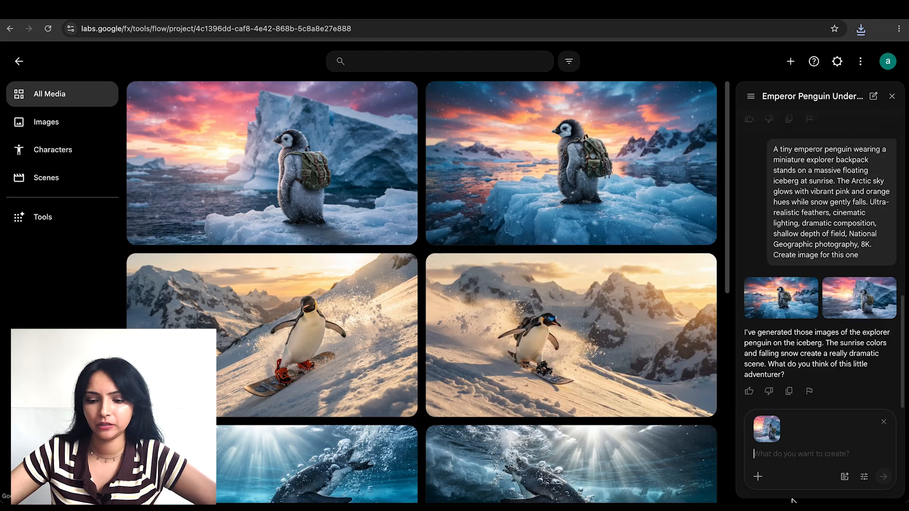
Fill the prompt with the slow push-in scene of the backpack penguin waving and gazing at the horizon, ending with "Make video for this one."
{"action": "left_click", "coordinate": [780, 454]}
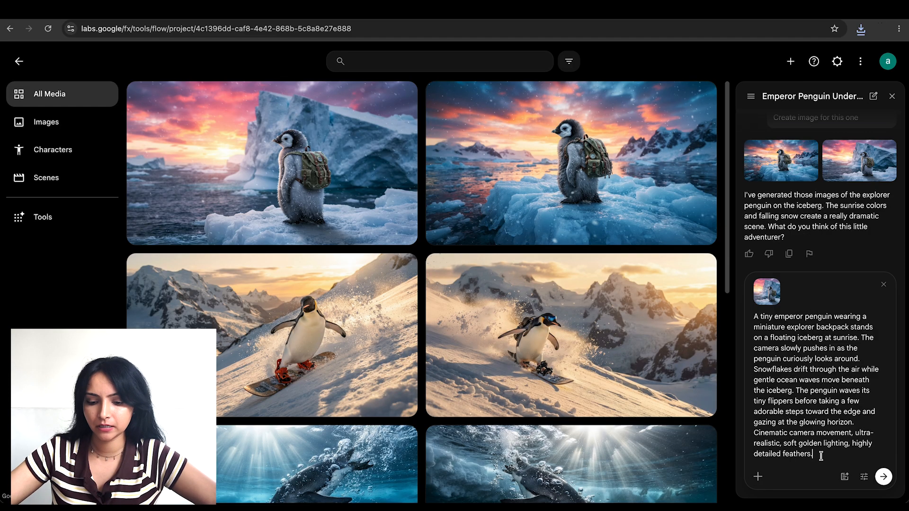
{"action": "type", "text": "A tiny emperor penguin wearing a miniature explorer backpack stands on a floating iceberg at sunrise. The camera slowly pushes in as the penguin curiously looks around. Snowflakes drift through the air while gentle ocean waves move beneath the iceberg. The penguin waves its tiny flippers before taking a few adorable steps toward the edge and gazing at the glowing horizon. Cinematic camera movement, ultra-realistic, soft golden lighting, highly detailed feathers."}
{"action": "type", "text": "Make a"}
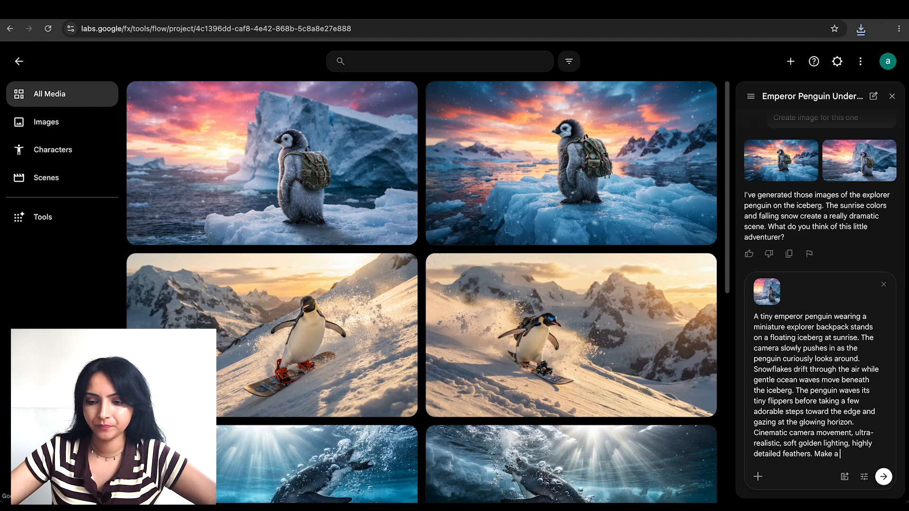
{"action": "type", "text": " video"}
{"action": "key", "text": "BackSpace"}
{"action": "key", "text": "BackSpace"}
{"action": "key", "text": "BackSpace"}
{"action": "key", "text": "BackSpace"}
{"action": "key", "text": "BackSpace"}
{"action": "key", "text": "BackSpace"}
{"action": "key", "text": "BackSpace"}
{"action": "key", "text": "BackSpace"}
{"action": "key", "text": "BackSpace"}
{"action": "key", "text": "BackSpace"}
{"action": "key", "text": "BackSpace"}
{"action": "key", "text": "BackSpace"}
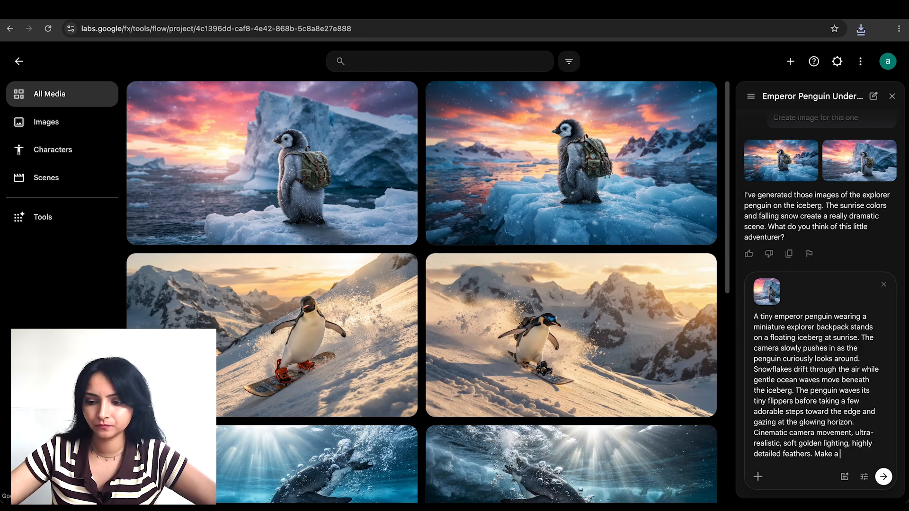
{"action": "type", "text": "Ma"}
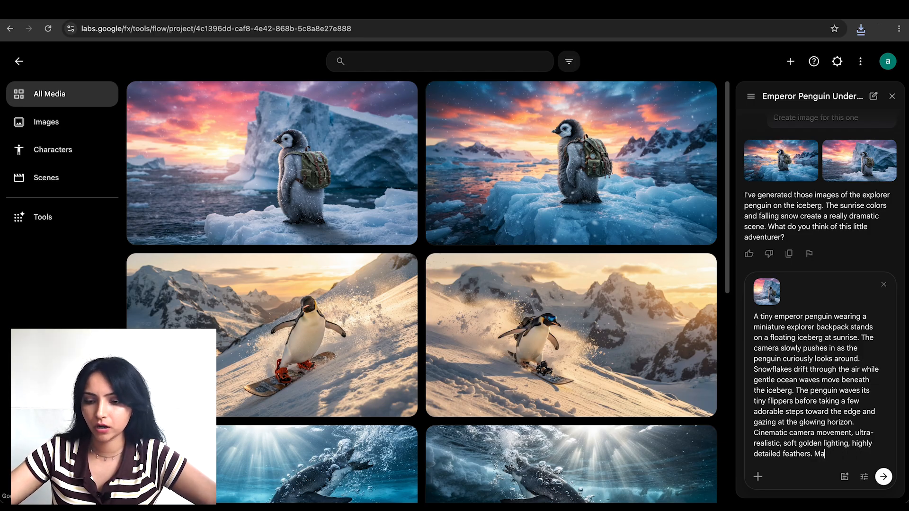
{"action": "type", "text": "ke video for this one."}
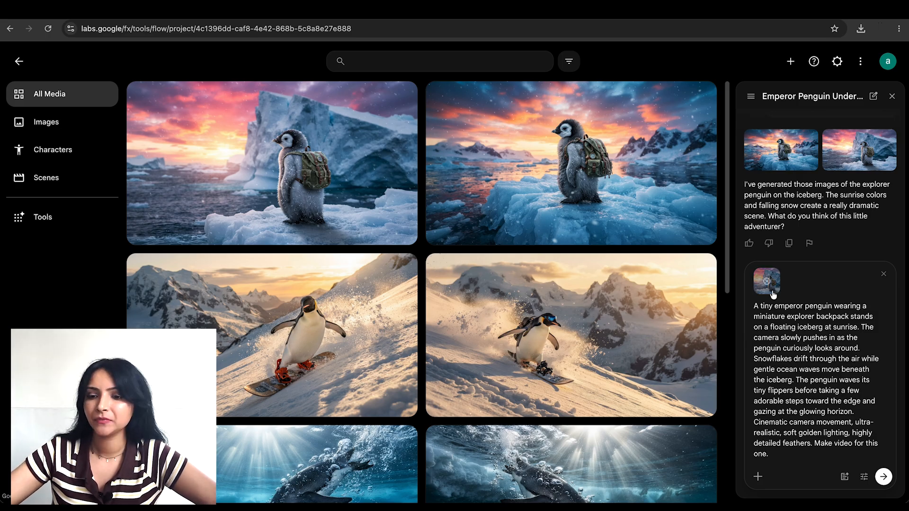
Submit the video prompt and approve the single 15-credit generation without turning off future approval requests
{"action": "left_click", "coordinate": [882, 478]}
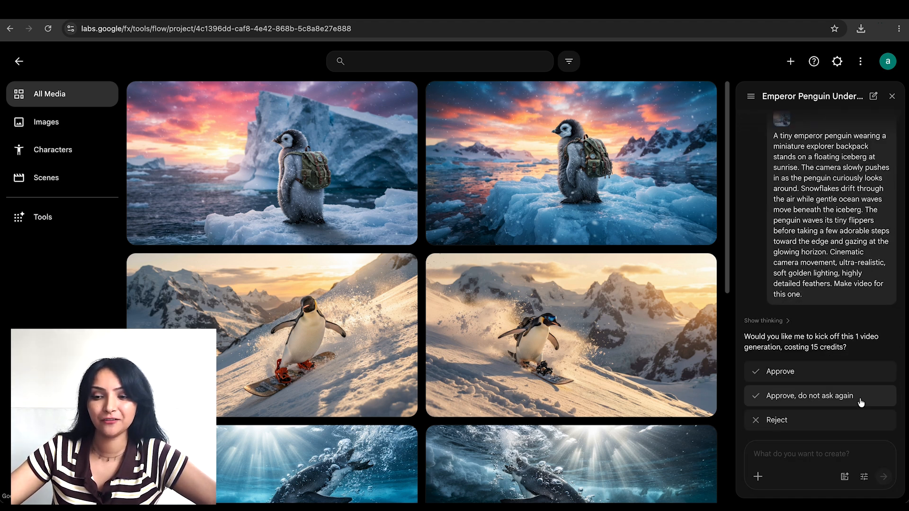
{"action": "left_click", "coordinate": [823, 371]}
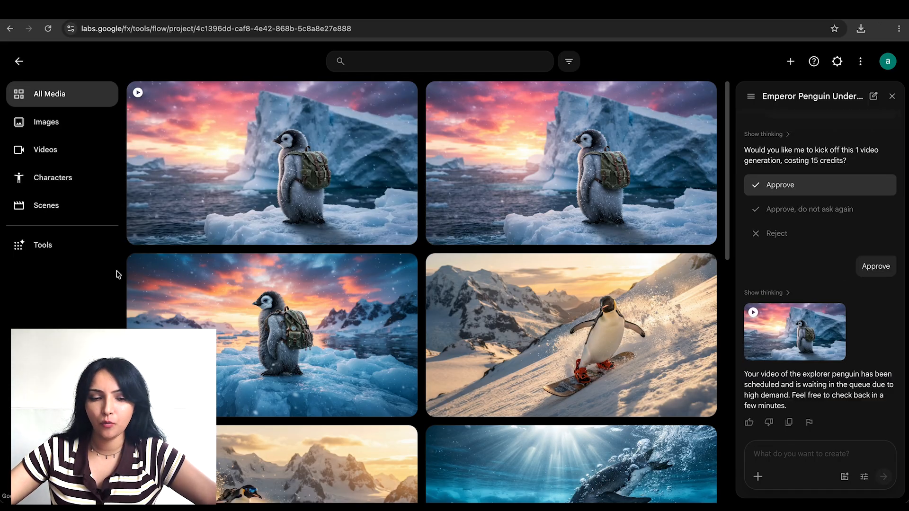
Open and play the generated backpack penguin video with the large iceberg, and return to the project's media
{"action": "left_click", "coordinate": [234, 149]}
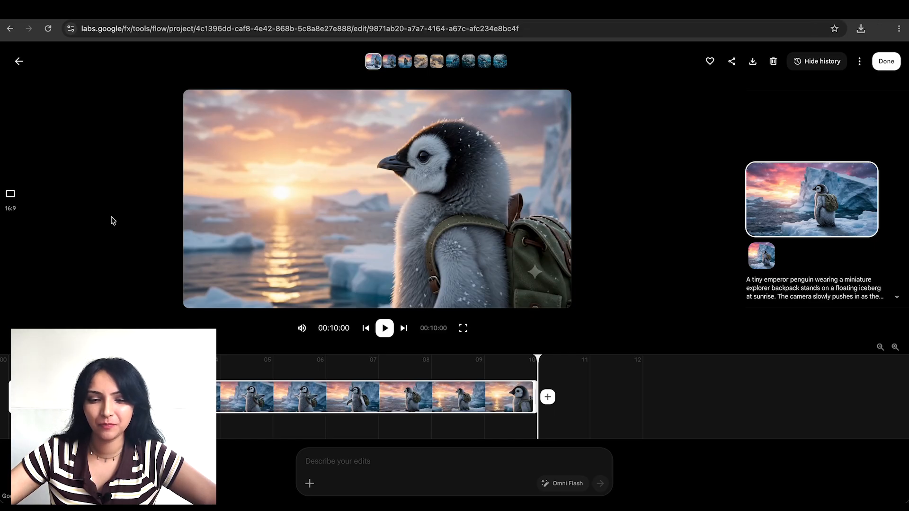
{"action": "left_click", "coordinate": [386, 331]}
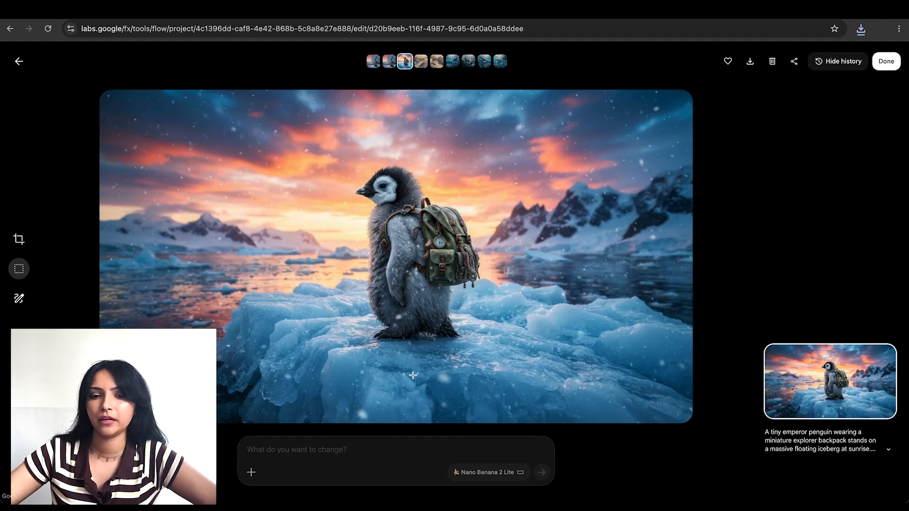
{"action": "left_click", "coordinate": [19, 61]}
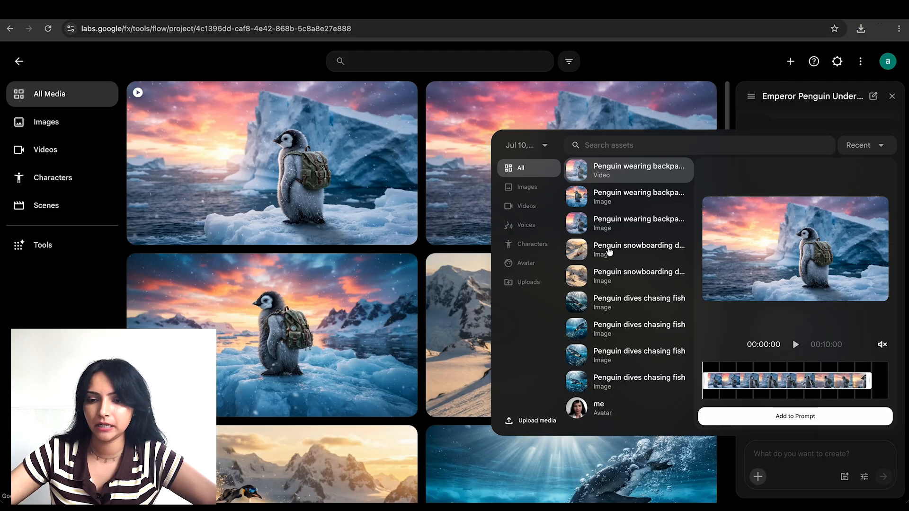
Attach the backpack penguin image with the mountain backdrop to the new agent prompt
{"action": "left_click", "coordinate": [604, 203]}
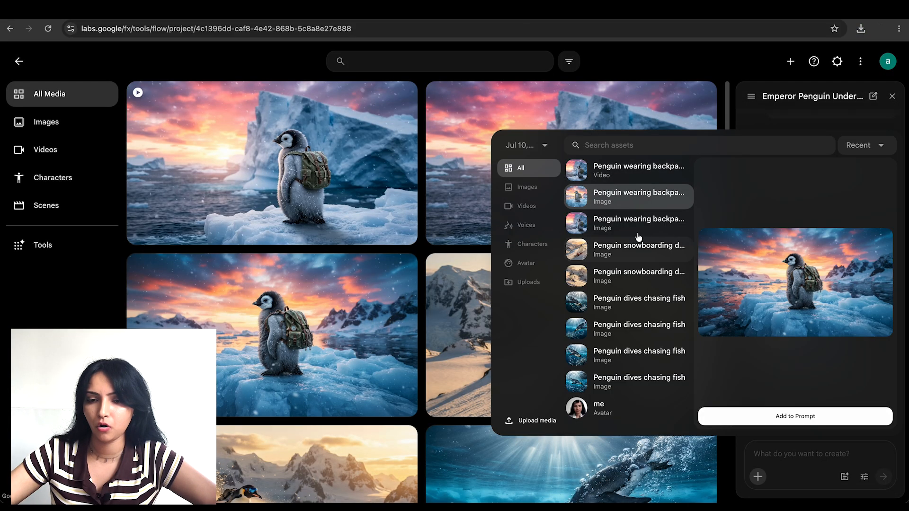
{"action": "left_click", "coordinate": [611, 174]}
{"action": "left_click", "coordinate": [620, 204]}
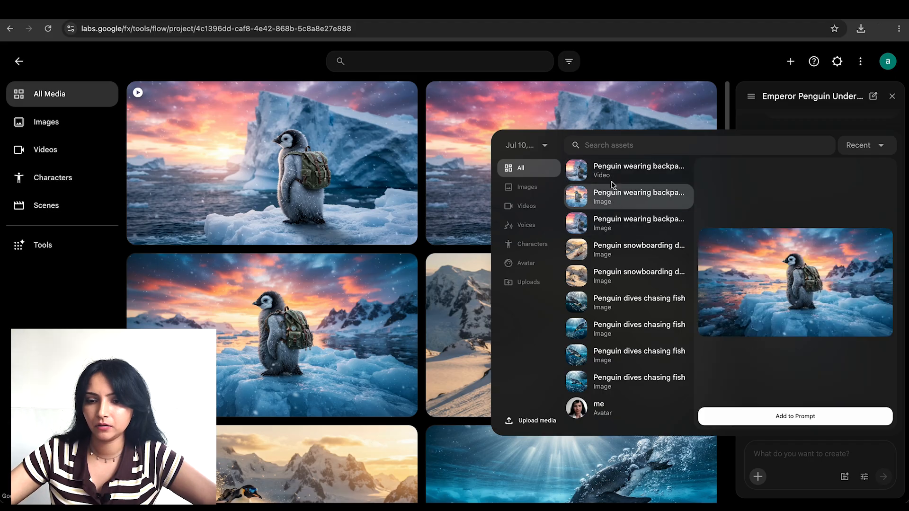
{"action": "left_click", "coordinate": [612, 181]}
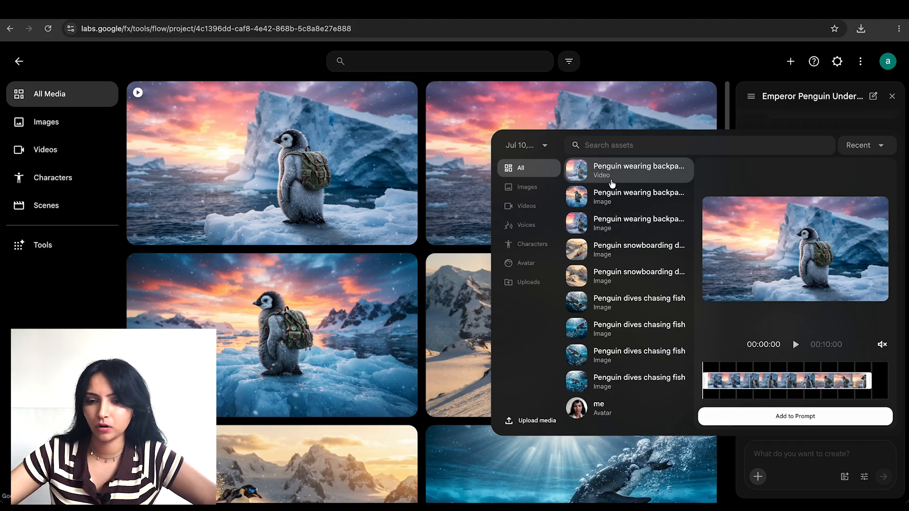
{"action": "left_click", "coordinate": [612, 198]}
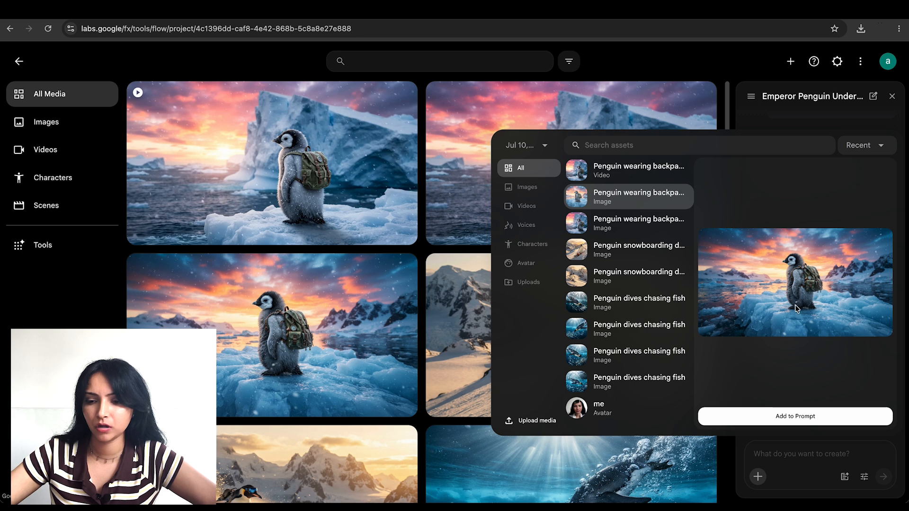
{"action": "left_click", "coordinate": [777, 417]}
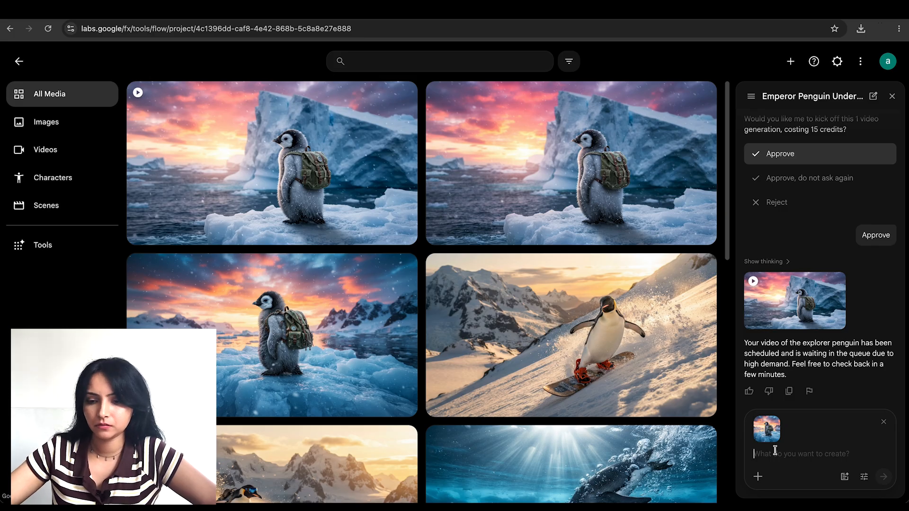
Submit the backpack penguin video prompt with "then penguine take a dive into the water" included and "Make a video on this one." at the end
{"action": "type", "text": "A tiny emperor penguin wearing a miniature explorer backpack stands on a floating iceberg at sunrise. The camera slowly pushes in as the penguin curiously looks around. Snowflakes drift through the air while gentle ocean waves move beneath the iceberg. The penguin waves its tiny flippers before taking a few adorable steps toward the edge and gazing at the glowing horizon. then penguine take a dive into the water. Cinematic camera movement, ultra-realistic, soft golden lighting, highly detailed feathers."}
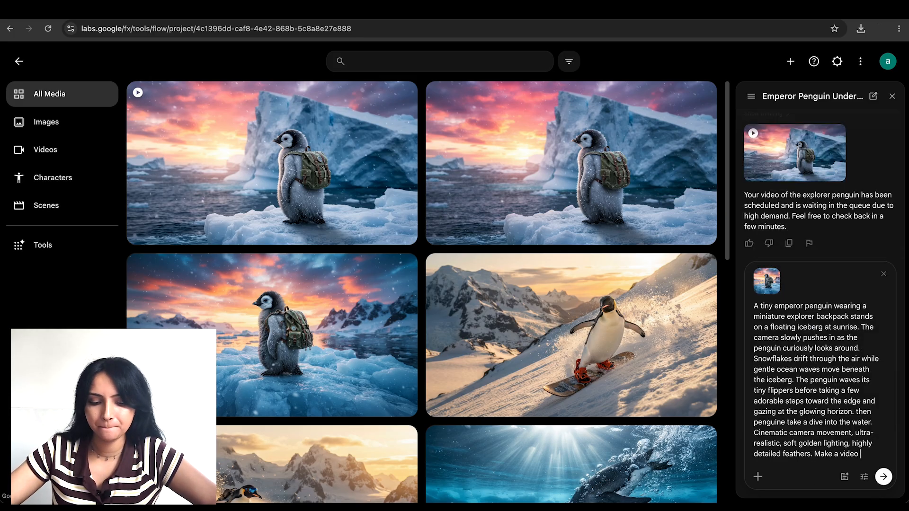
{"action": "type", "text": "s one."}
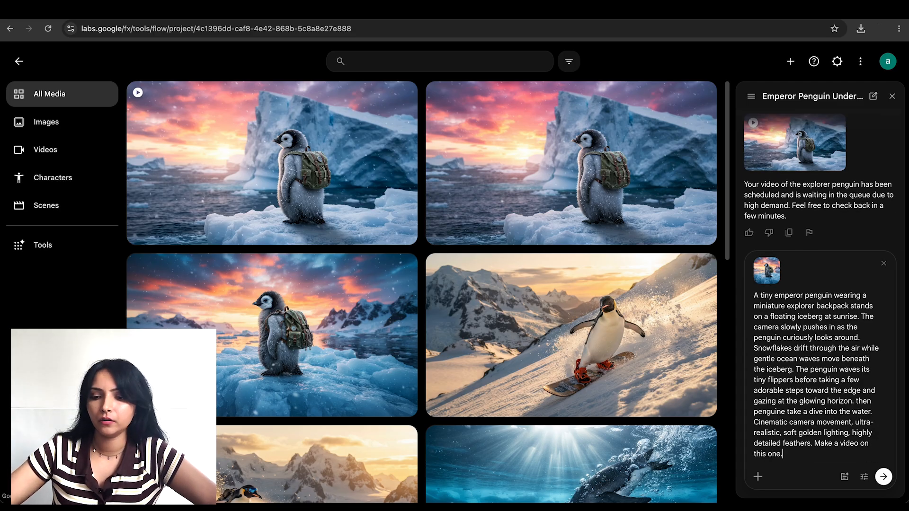
{"action": "key", "text": "Return"}
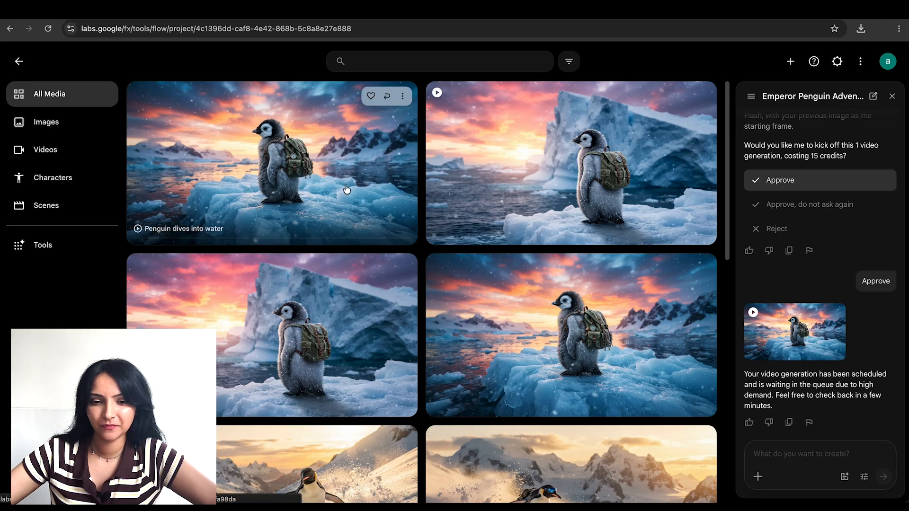
Play the "Penguin dives into water" video and return to the project's media
{"action": "left_click", "coordinate": [314, 218]}
{"action": "left_click", "coordinate": [385, 328]}
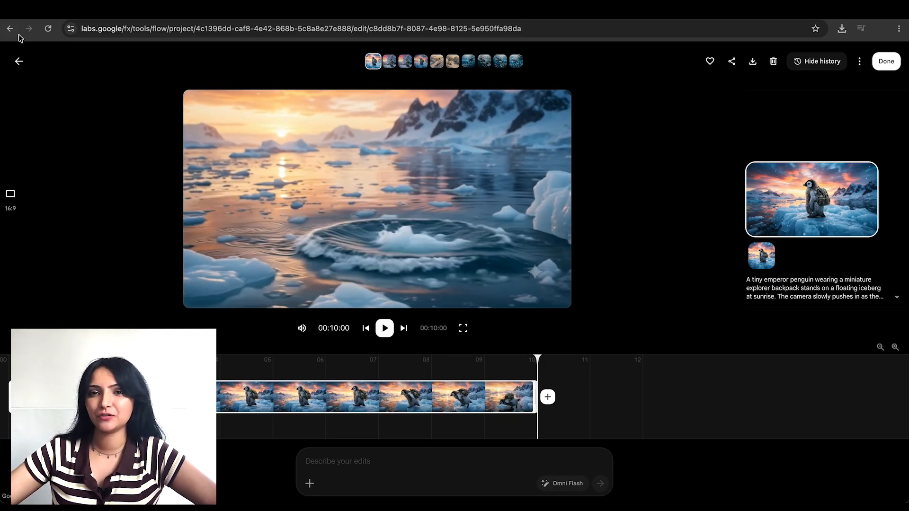
{"action": "left_click", "coordinate": [19, 61]}
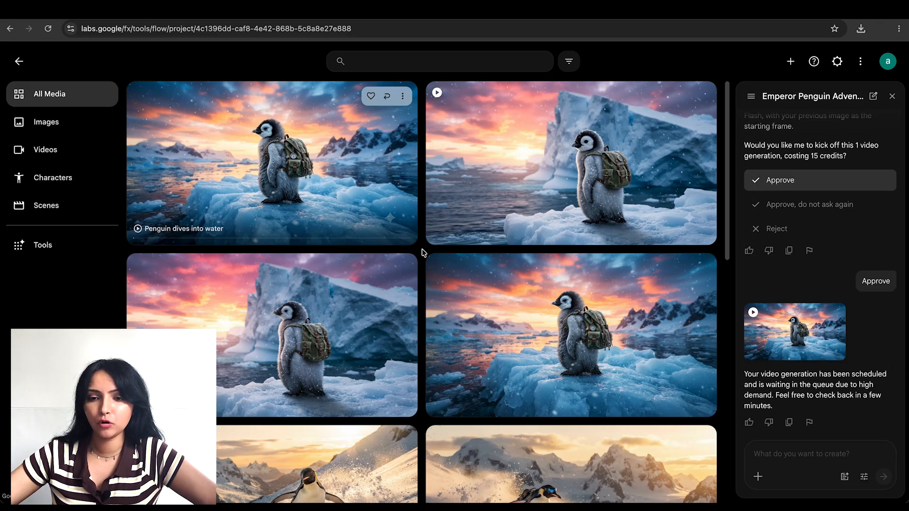
Open the backpack penguin video with the large iceberg in the editor and pause its playback
{"action": "left_click", "coordinate": [438, 234]}
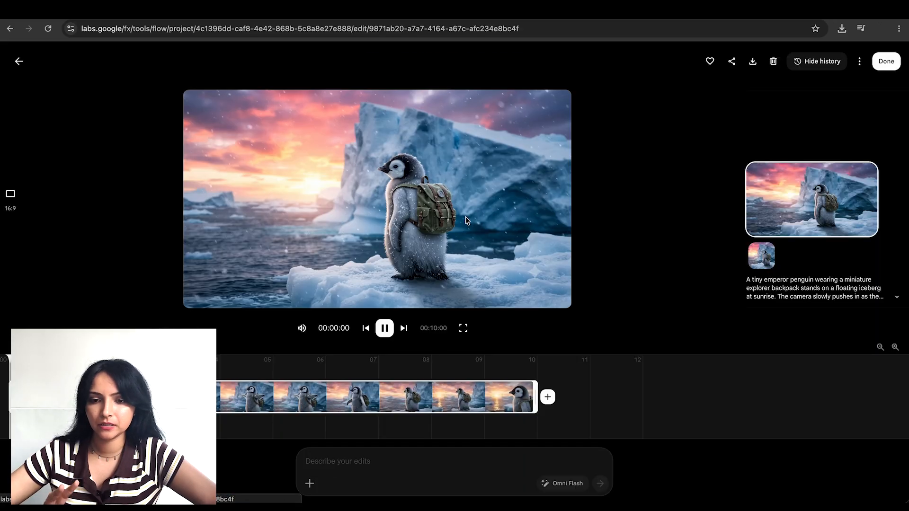
{"action": "left_click", "coordinate": [19, 61]}
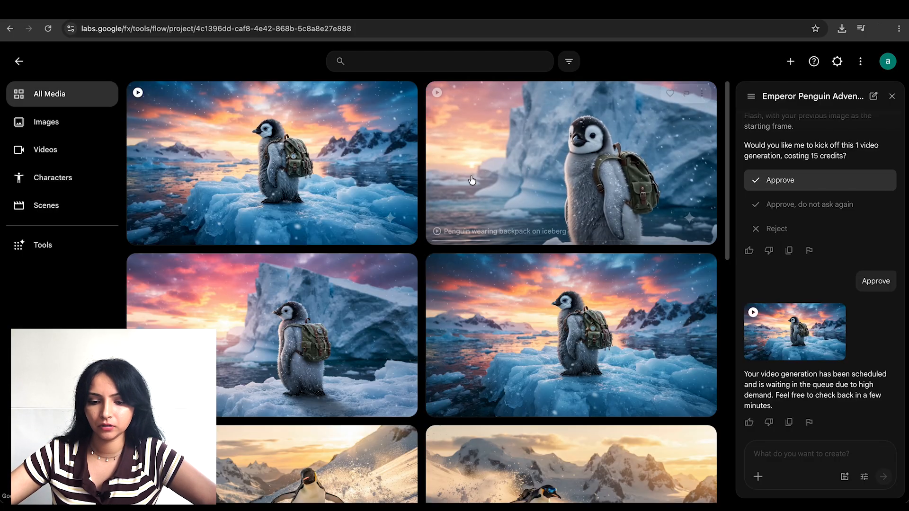
{"action": "left_click", "coordinate": [504, 158]}
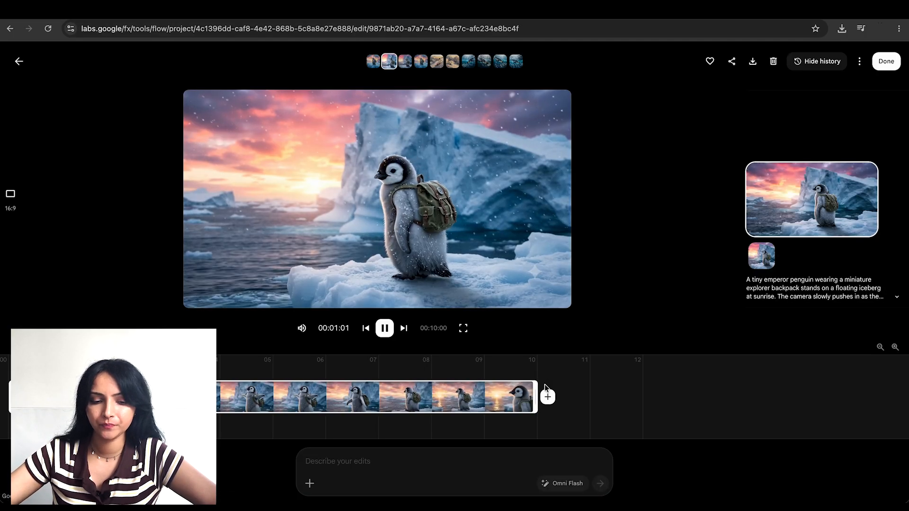
{"action": "left_click", "coordinate": [385, 329]}
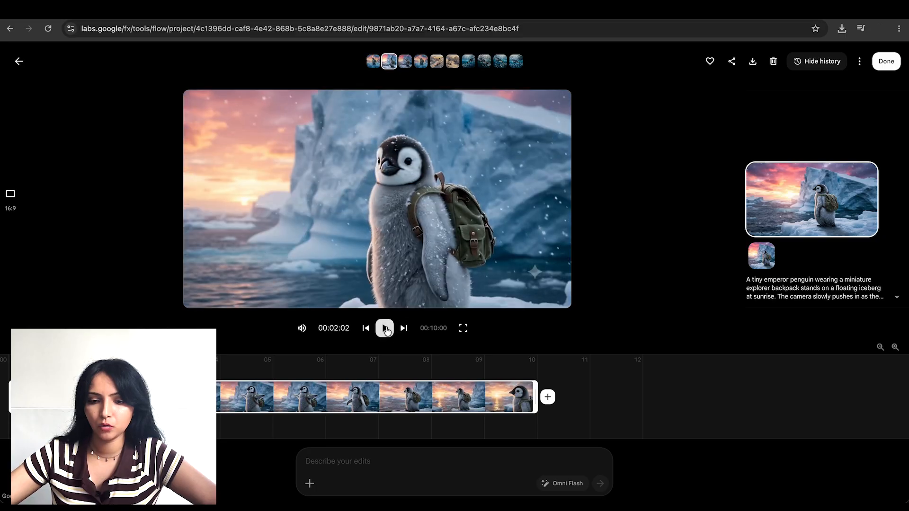
Add the "Penguin dives into water" clip after the iceberg video to build a combined scene
{"action": "left_click", "coordinate": [549, 399]}
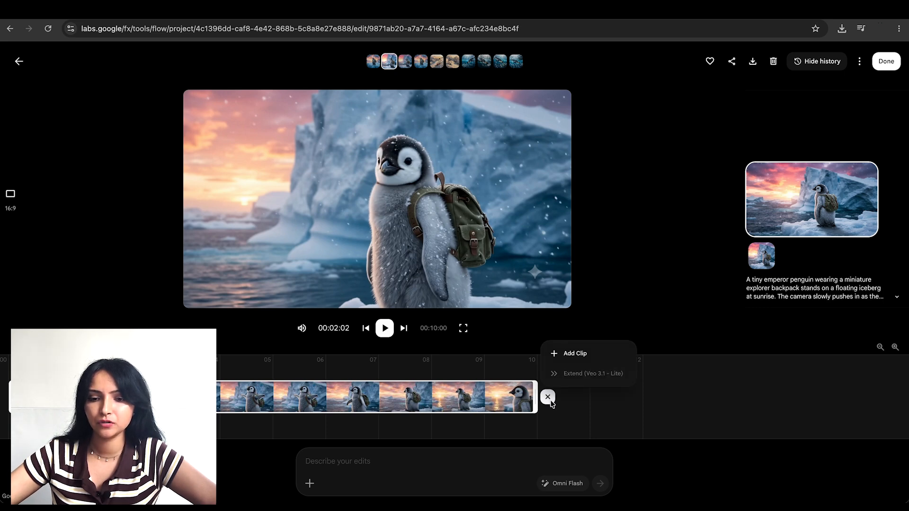
{"action": "left_click", "coordinate": [566, 358]}
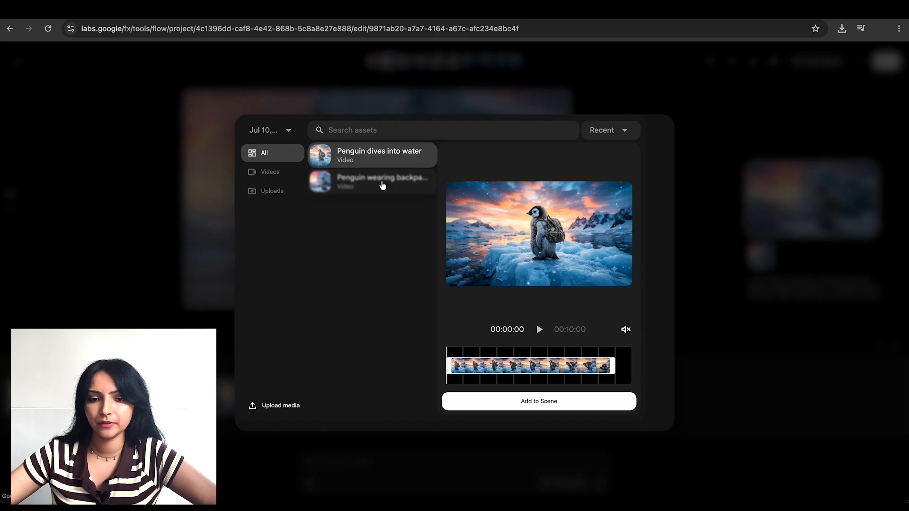
{"action": "left_click", "coordinate": [381, 184]}
{"action": "left_click", "coordinate": [394, 156]}
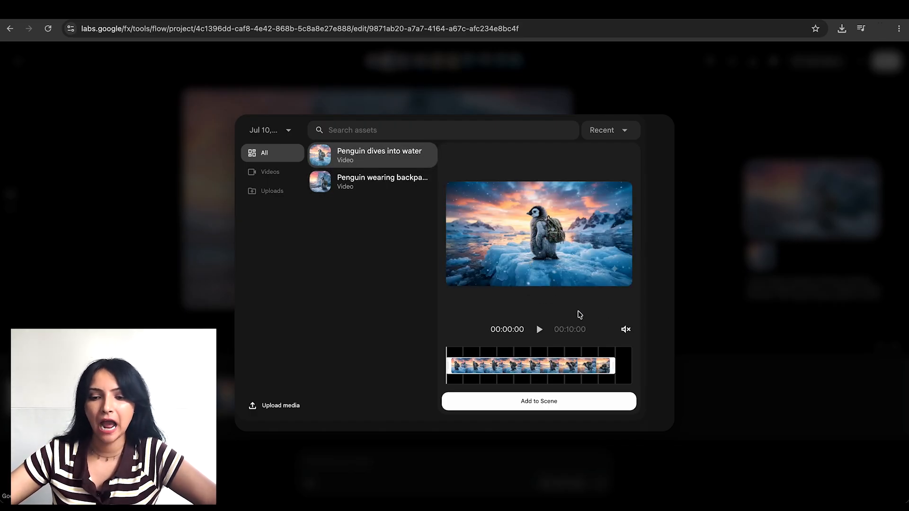
{"action": "left_click", "coordinate": [544, 406]}
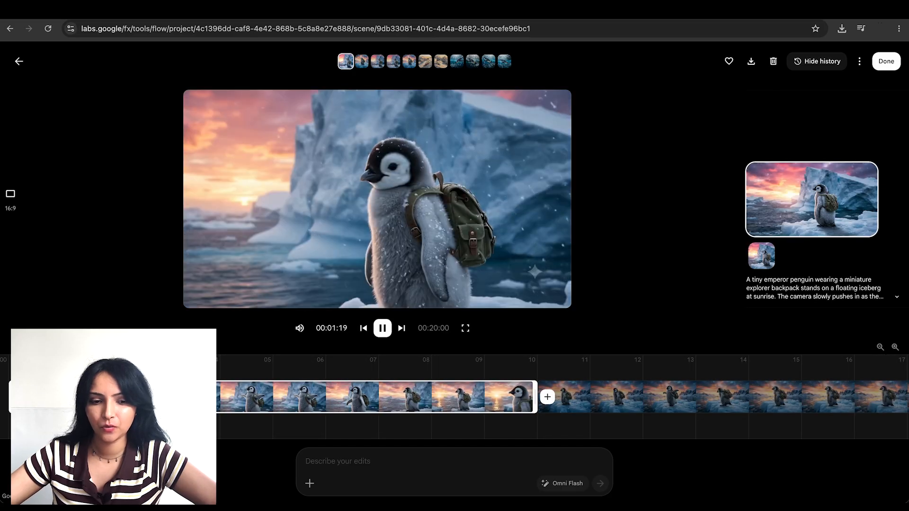
Play the combined scene from the beginning and scrub through the opening of the second clip to 00:11:20
{"action": "key", "text": "space"}
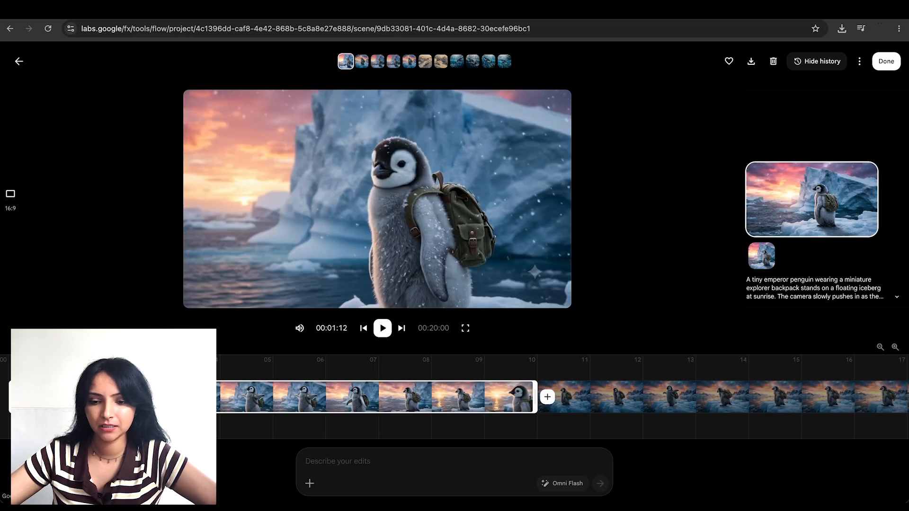
{"action": "left_click", "coordinate": [4, 356]}
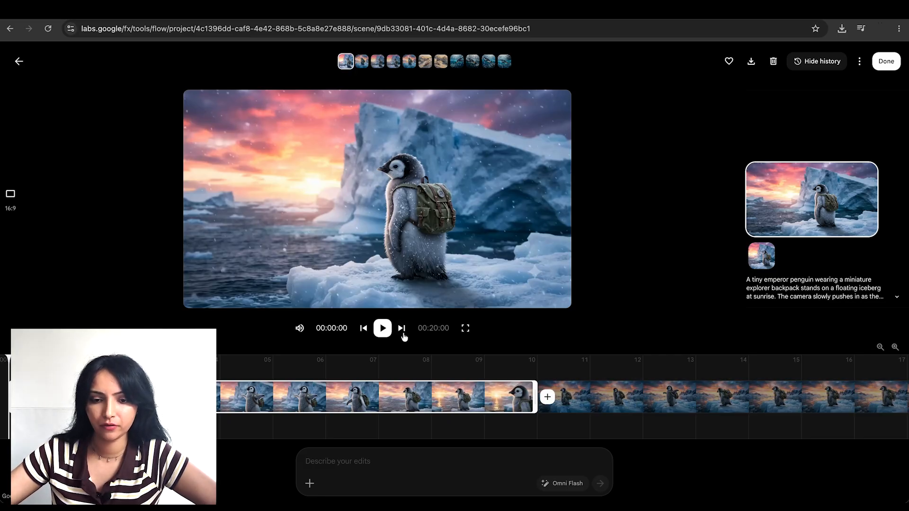
{"action": "left_click", "coordinate": [382, 329]}
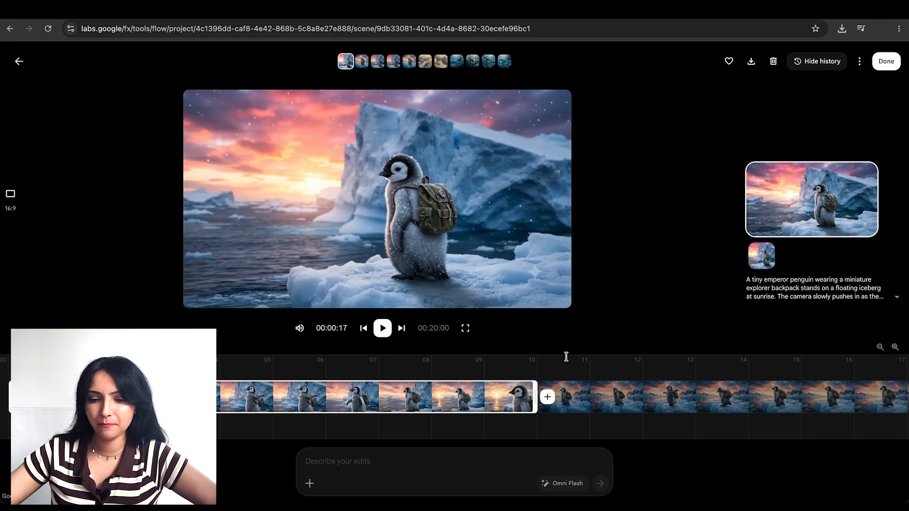
{"action": "left_click", "coordinate": [579, 358]}
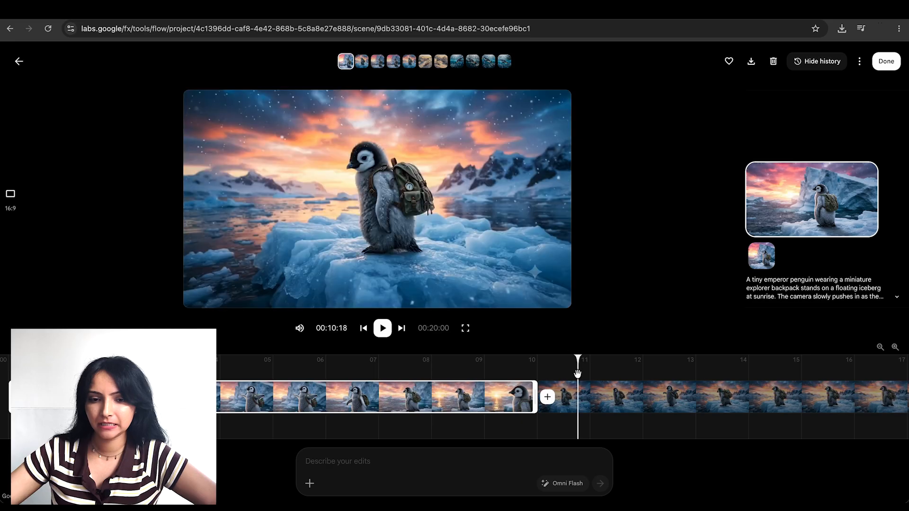
{"action": "left_click_drag", "start_coordinate": [579, 357], "coordinate": [637, 374]}
Trim the start of the second clip to shorten the scene to 00:18:18, and place the playhead at 00:09:15, before the cut
{"action": "left_click", "coordinate": [563, 401]}
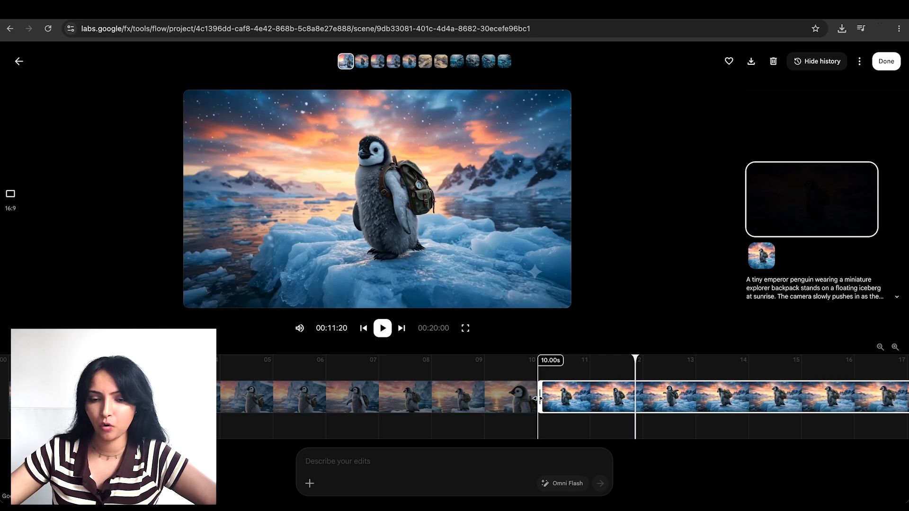
{"action": "left_click_drag", "start_coordinate": [538, 401], "coordinate": [607, 401]}
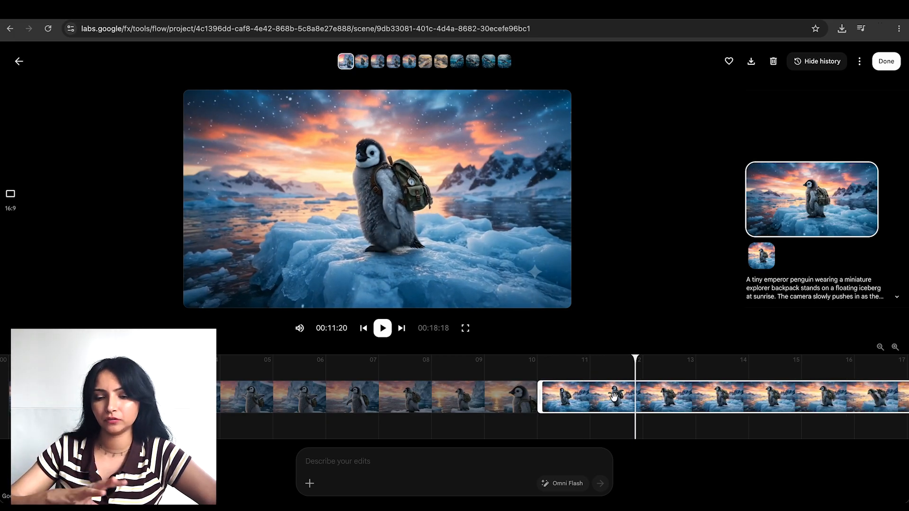
{"action": "left_click_drag", "start_coordinate": [635, 360], "coordinate": [518, 360]}
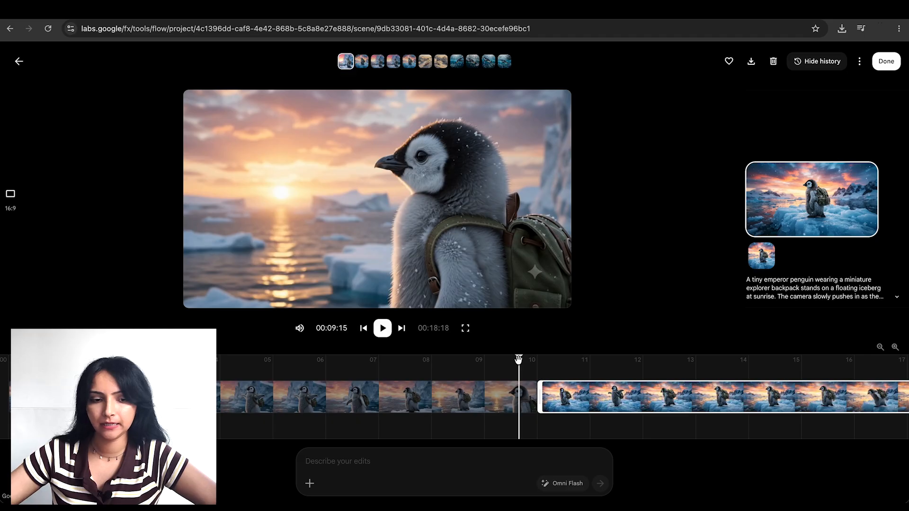
Play the combined scene across the cut, export it as a video file, and return to the project's media
{"action": "key", "text": "space"}
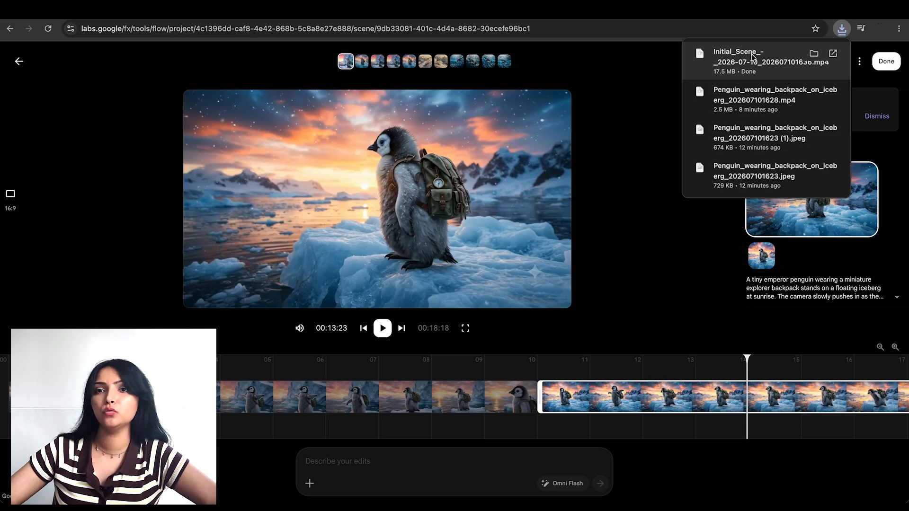
{"action": "left_click", "coordinate": [642, 265]}
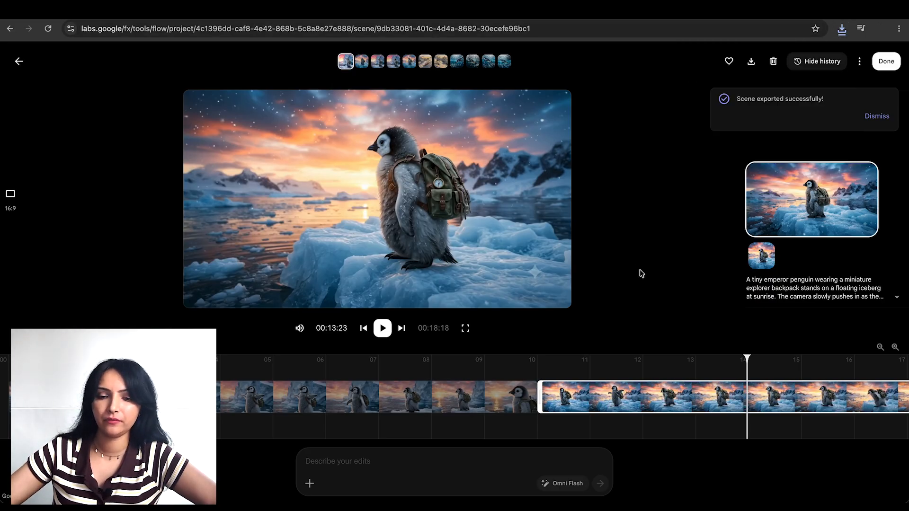
{"action": "left_click", "coordinate": [19, 62]}
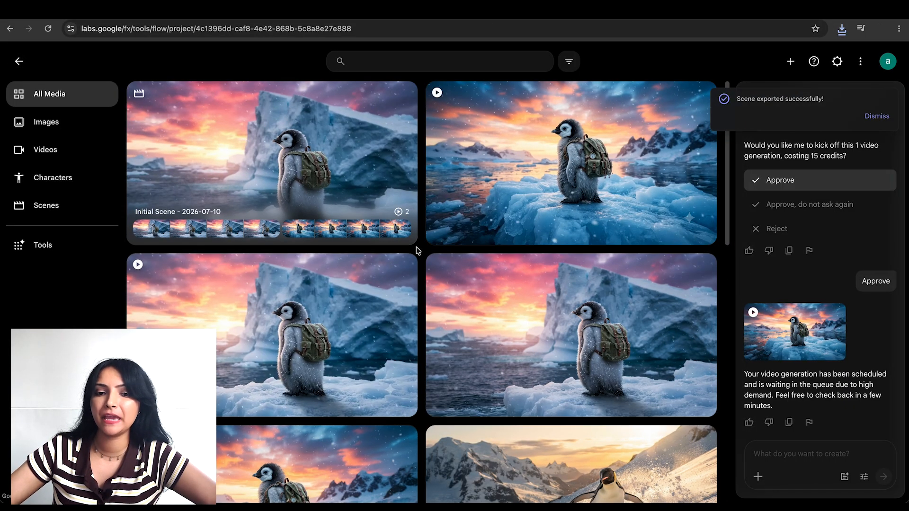
Open the snowboarding penguin image for editing and have one more penguin added to it
{"action": "scroll", "coordinate": [420, 256], "scroll_direction": "down", "scroll_amount": 2}
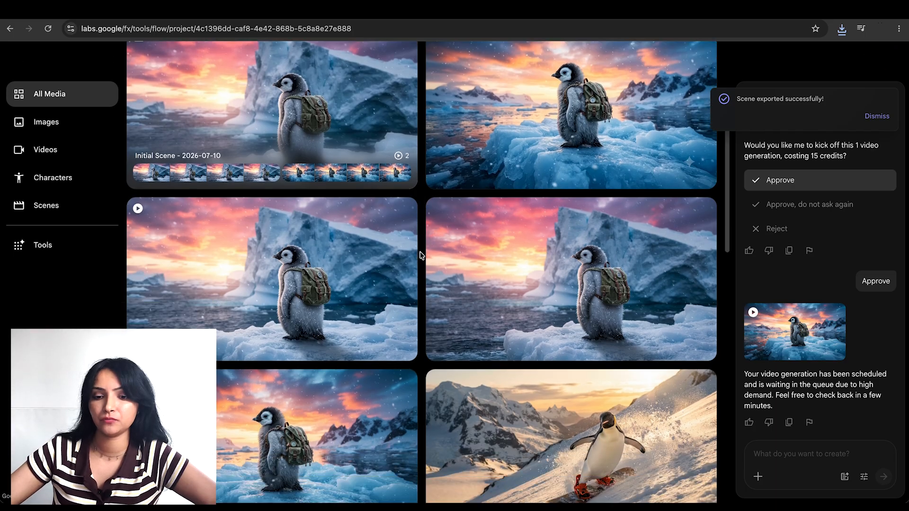
{"action": "scroll", "coordinate": [420, 256], "scroll_direction": "down", "scroll_amount": 4}
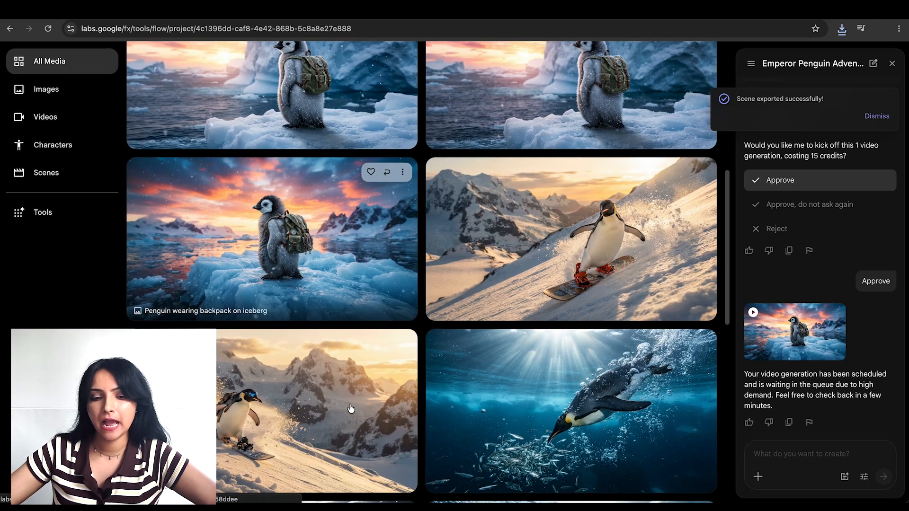
{"action": "left_click", "coordinate": [489, 269]}
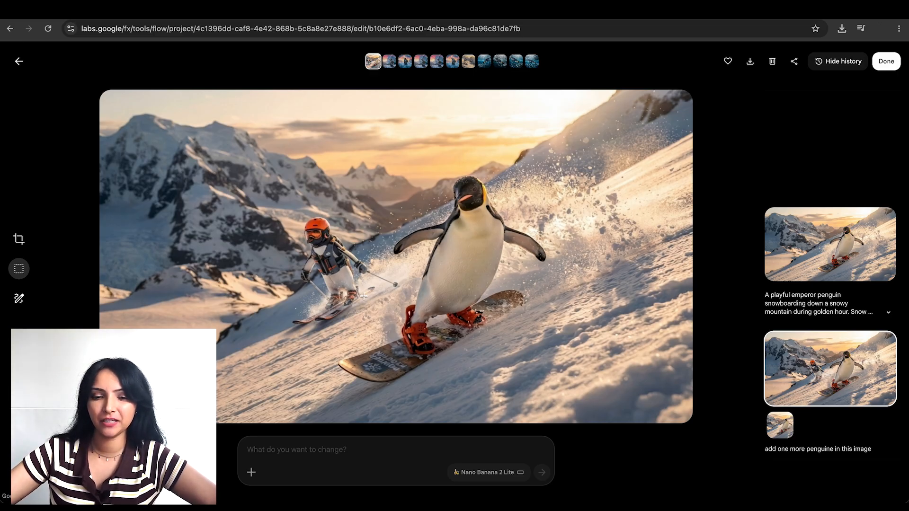
Examine the skiing penguin in the edited snowboarding image up close and leave the image editor
{"action": "scroll", "coordinate": [316, 262], "scroll_direction": "up", "scroll_amount": 3}
{"action": "scroll", "coordinate": [317, 262], "scroll_direction": "up", "scroll_amount": 1}
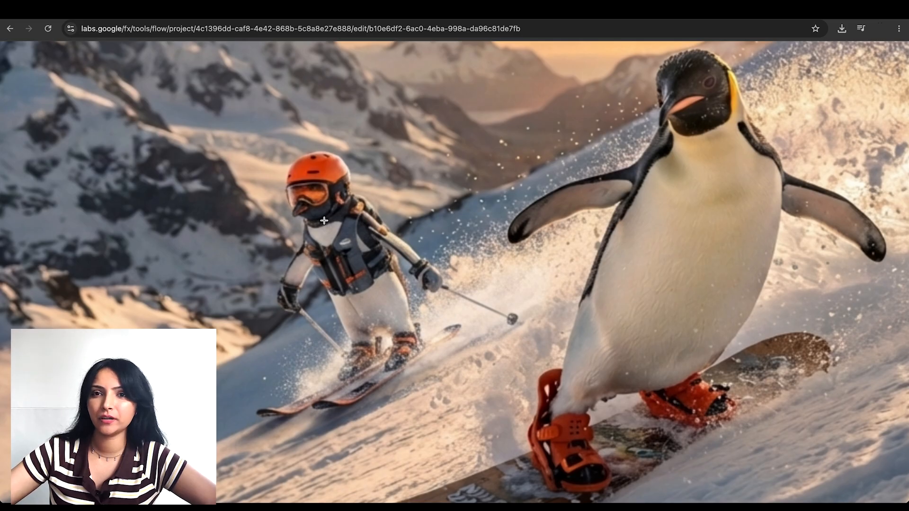
{"action": "scroll", "coordinate": [338, 219], "scroll_direction": "down", "scroll_amount": 2}
{"action": "scroll", "coordinate": [337, 220], "scroll_direction": "down", "scroll_amount": 2}
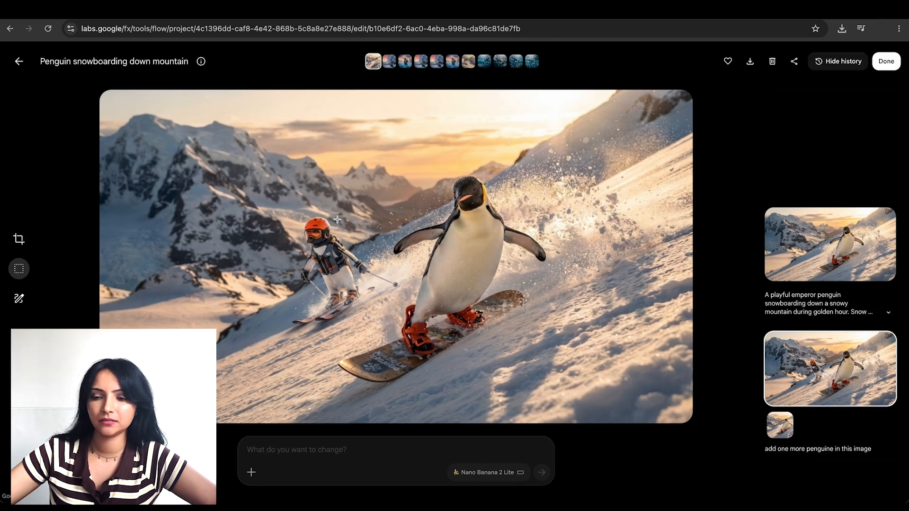
{"action": "left_click", "coordinate": [19, 62]}
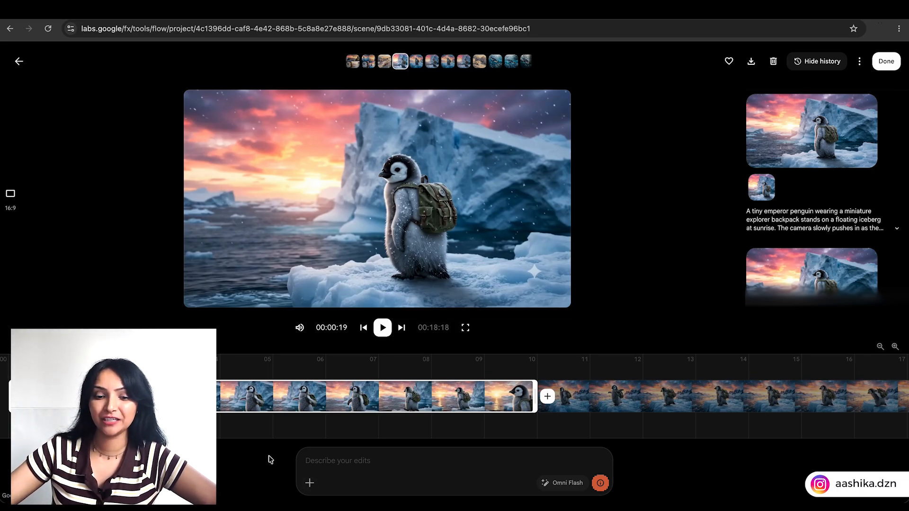
Browse the available voices, preview Achird, and attach it to the edit prompt for the scene's first clip
{"action": "left_click", "coordinate": [310, 484]}
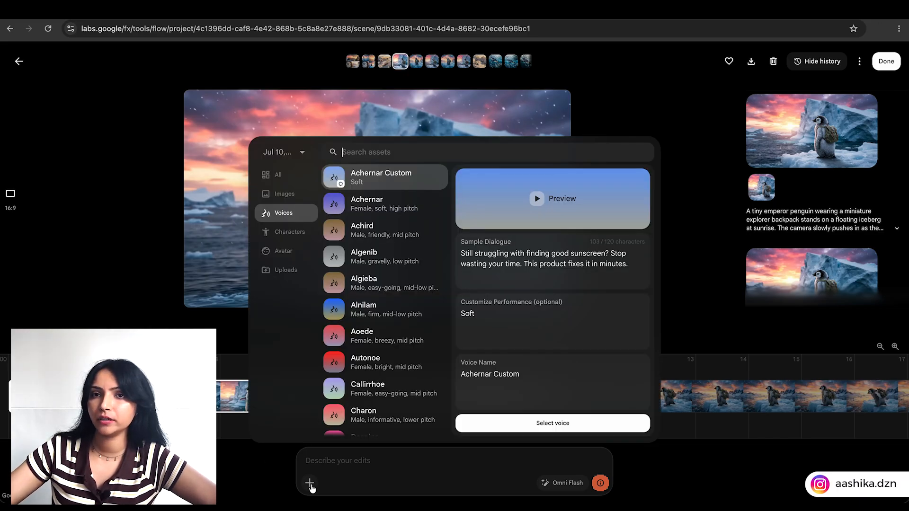
{"action": "scroll", "coordinate": [391, 327], "scroll_direction": "down", "scroll_amount": 3}
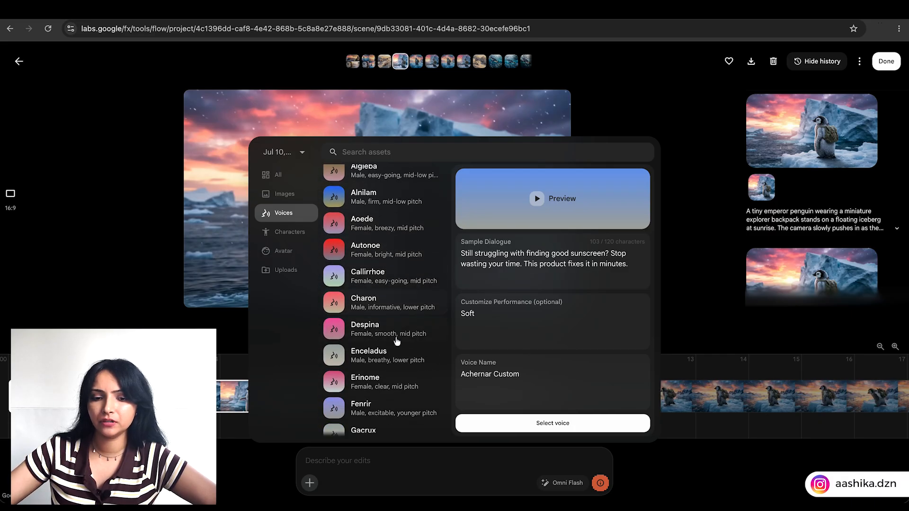
{"action": "scroll", "coordinate": [397, 341], "scroll_direction": "down", "scroll_amount": 3}
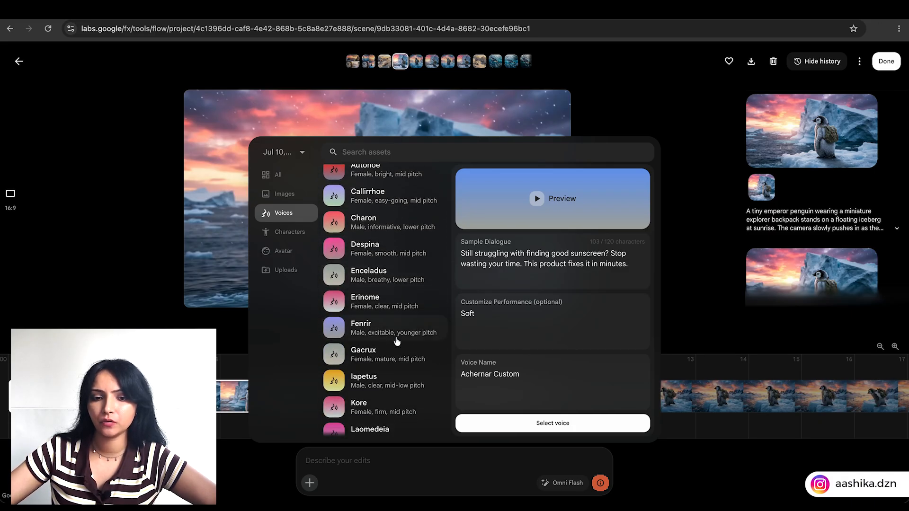
{"action": "scroll", "coordinate": [397, 341], "scroll_direction": "down", "scroll_amount": 5}
{"action": "scroll", "coordinate": [396, 345], "scroll_direction": "up", "scroll_amount": 10}
{"action": "left_click", "coordinate": [374, 235]}
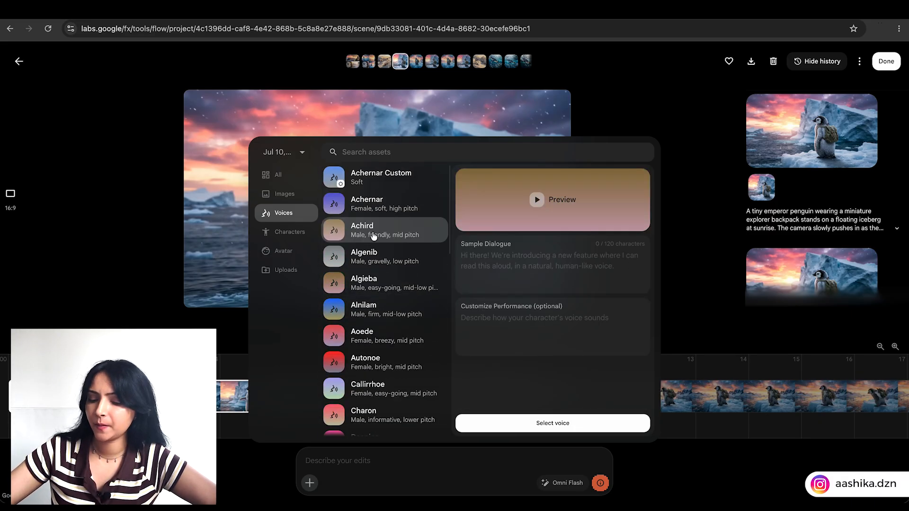
{"action": "left_click", "coordinate": [537, 200]}
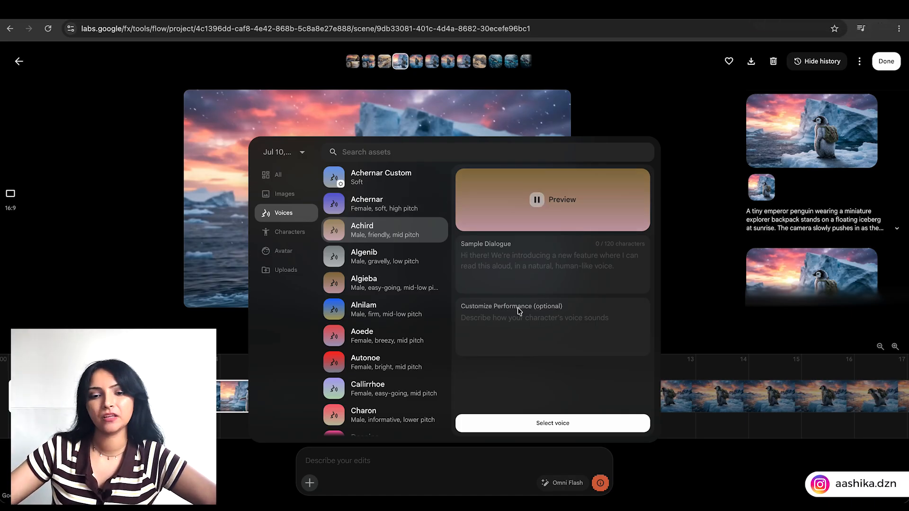
{"action": "left_click", "coordinate": [522, 428]}
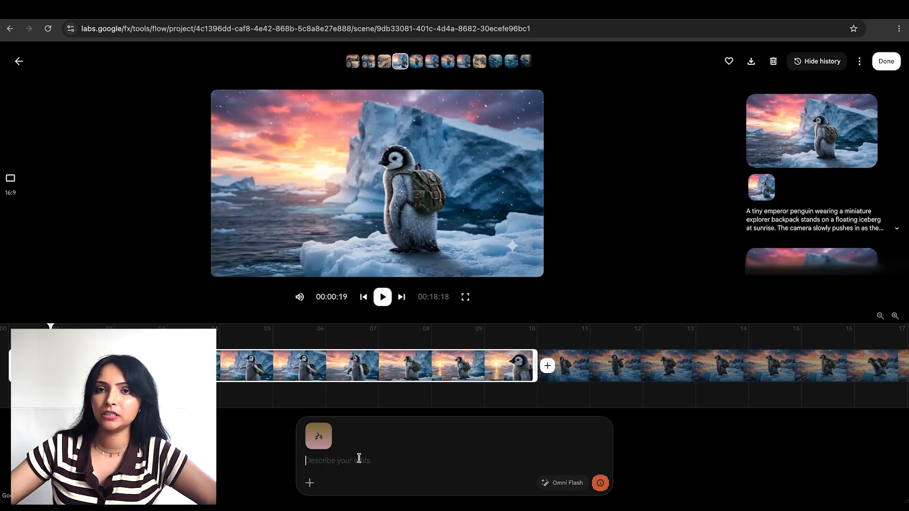
Submit the edit prompt "Add this voice over in the clip." for the first clip with the attached voice
{"action": "mouse_move", "coordinate": [323, 441]}
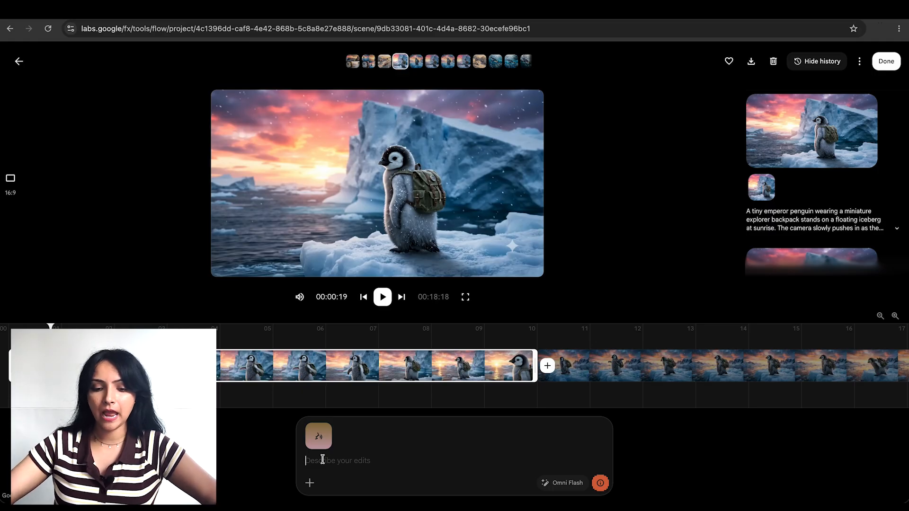
{"action": "type", "text": "Add this "}
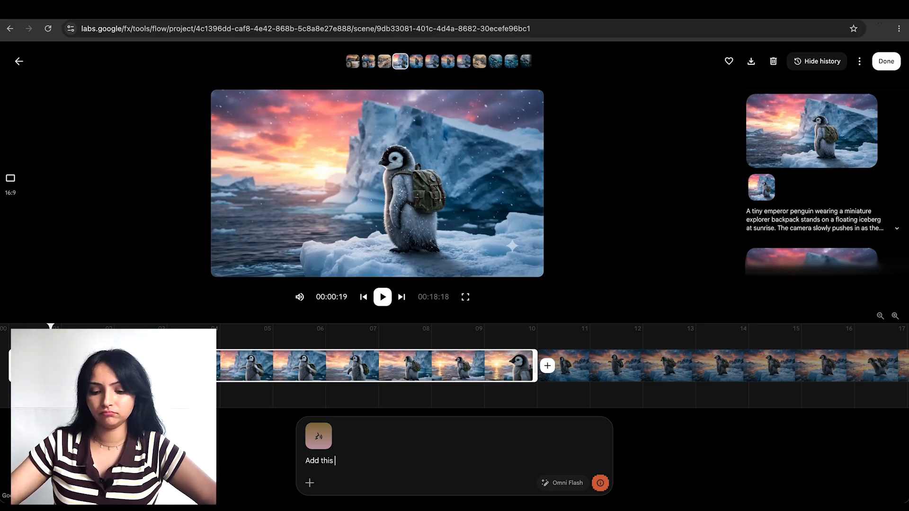
{"action": "type", "text": "voice ov"}
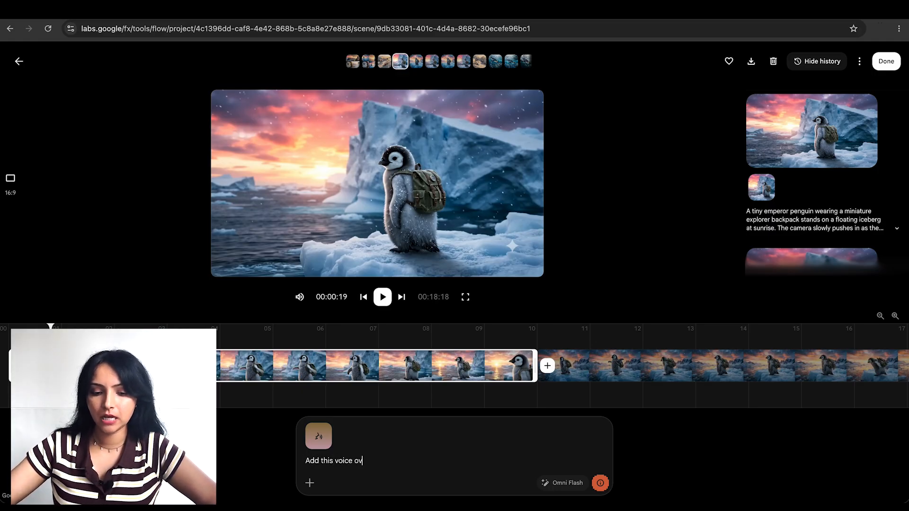
{"action": "type", "text": "er in the"}
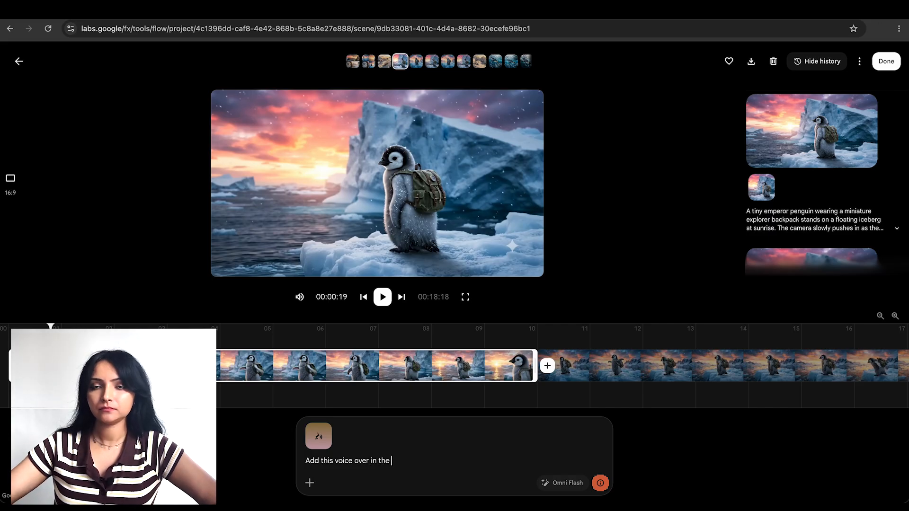
{"action": "type", "text": " clip."}
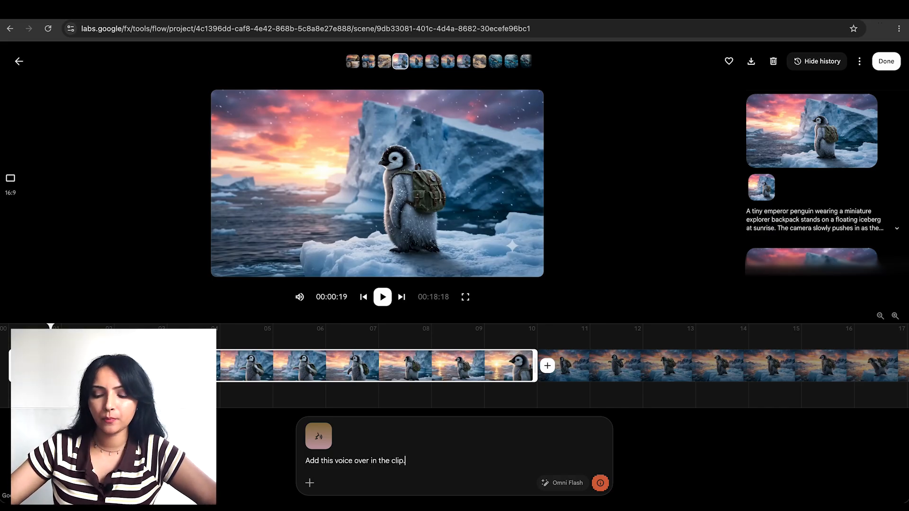
{"action": "key", "text": "Return"}
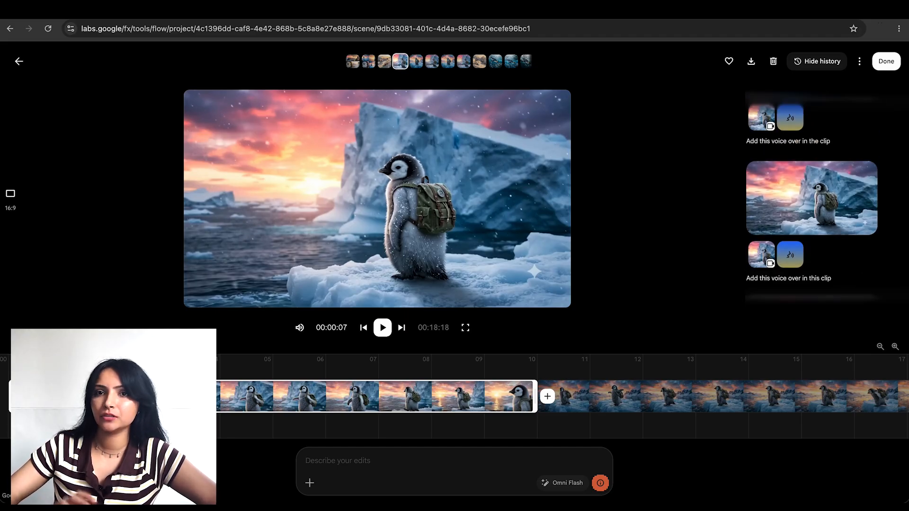
Play the scene through to its end to check the voice-over, and move the playhead back to the start
{"action": "key", "text": "space"}
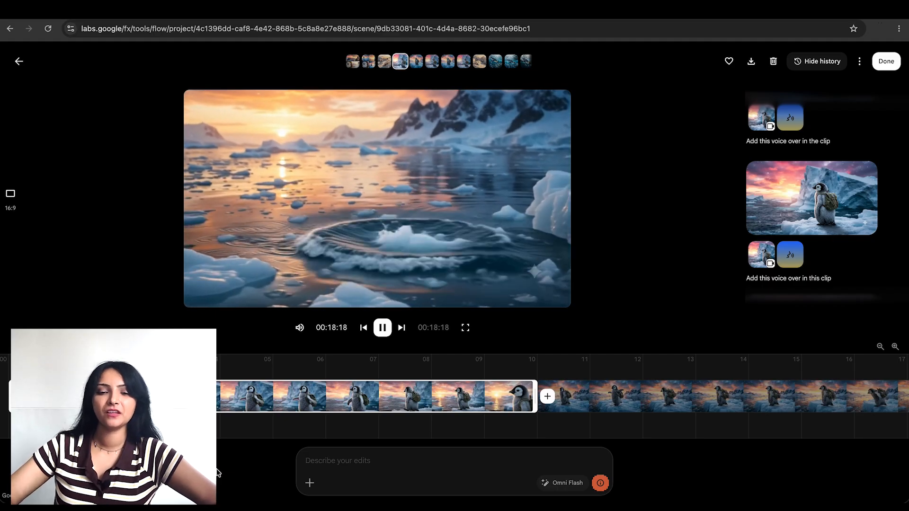
{"action": "left_click_drag", "start_coordinate": [76, 356], "coordinate": [2, 355]}
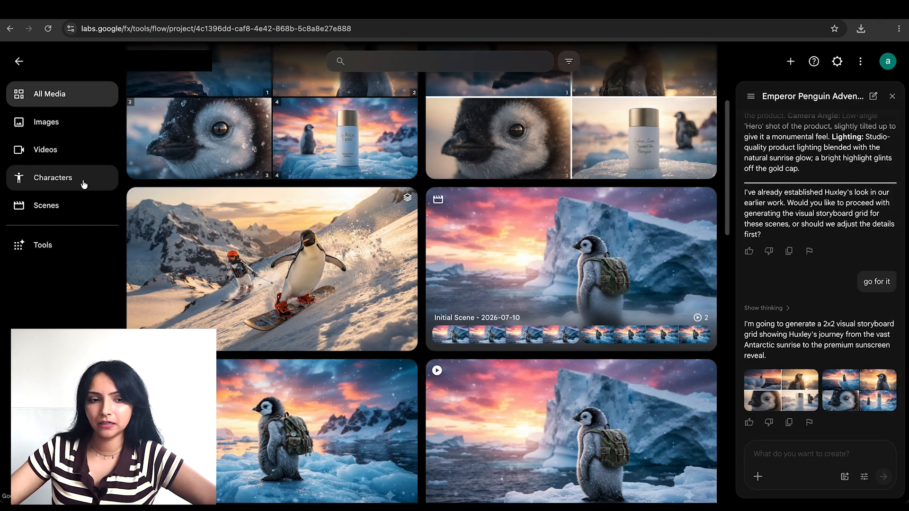
Generate a new character portrait from The Fantastical sample prompt, using Nano Banana 2 Lite and the automatic prompt formatting
{"action": "left_click", "coordinate": [87, 186]}
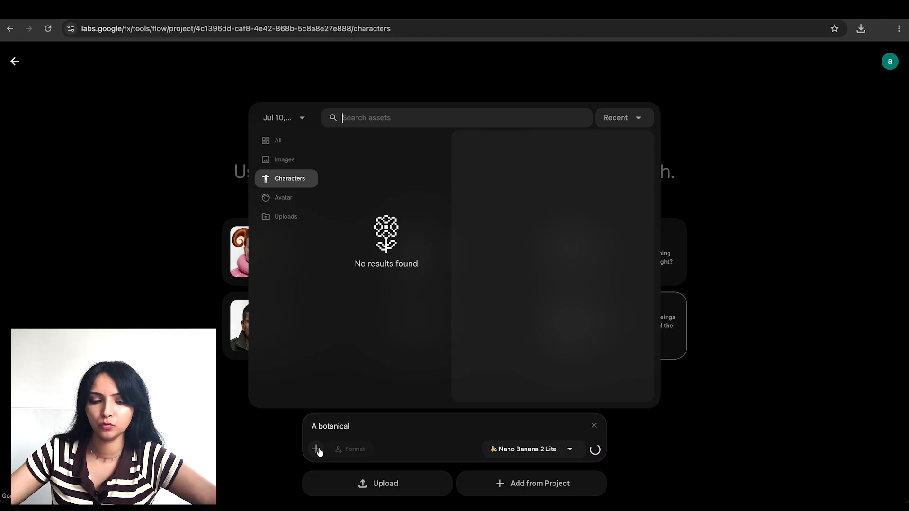
{"action": "left_click", "coordinate": [328, 429]}
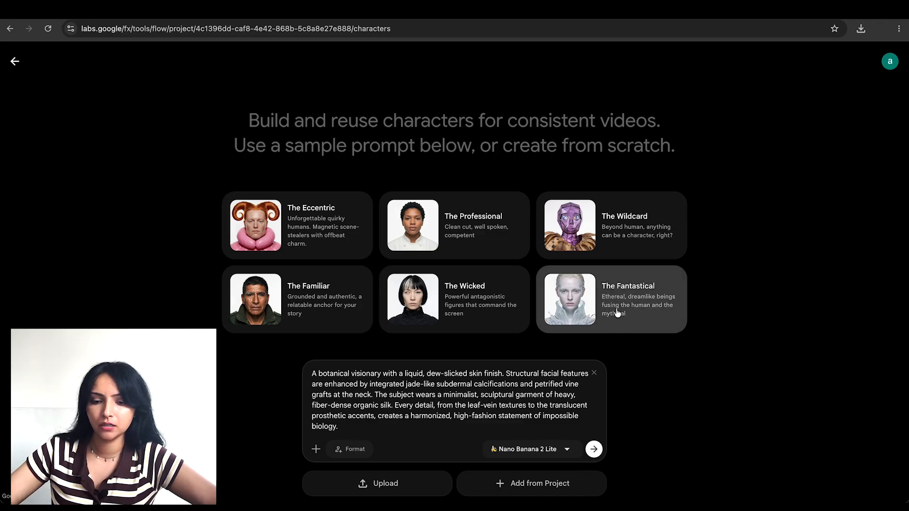
{"action": "left_click", "coordinate": [514, 450]}
{"action": "left_click", "coordinate": [517, 429]}
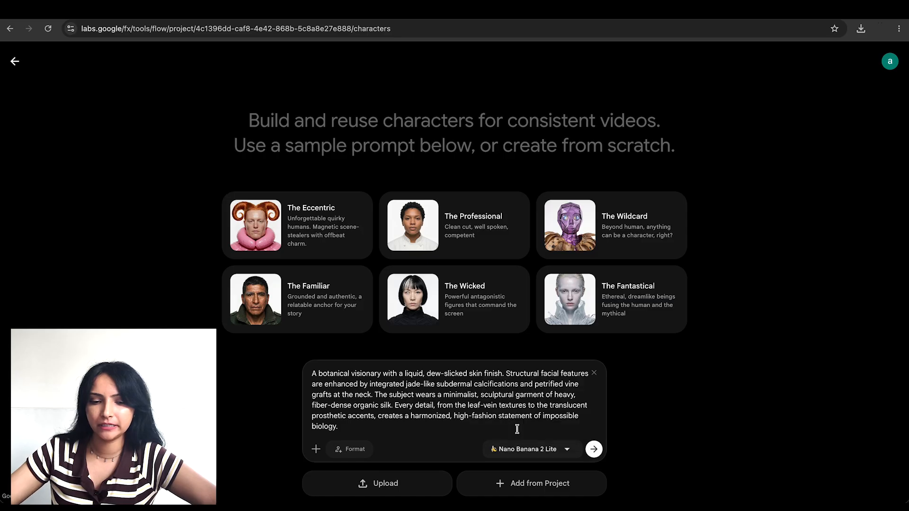
{"action": "left_click", "coordinate": [359, 449]}
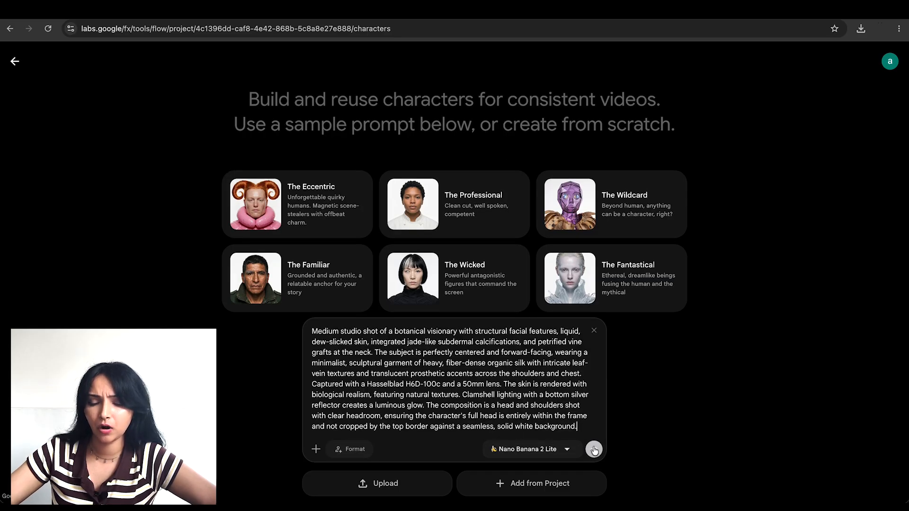
{"action": "left_click", "coordinate": [595, 450]}
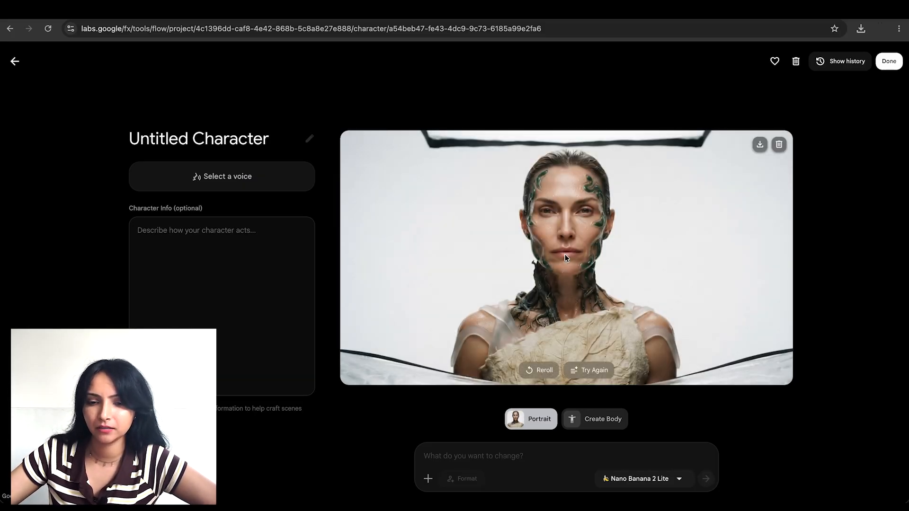
Examine the generated character portrait up close, including the face and neck details
{"action": "scroll", "coordinate": [593, 203], "scroll_direction": "up", "scroll_amount": 5}
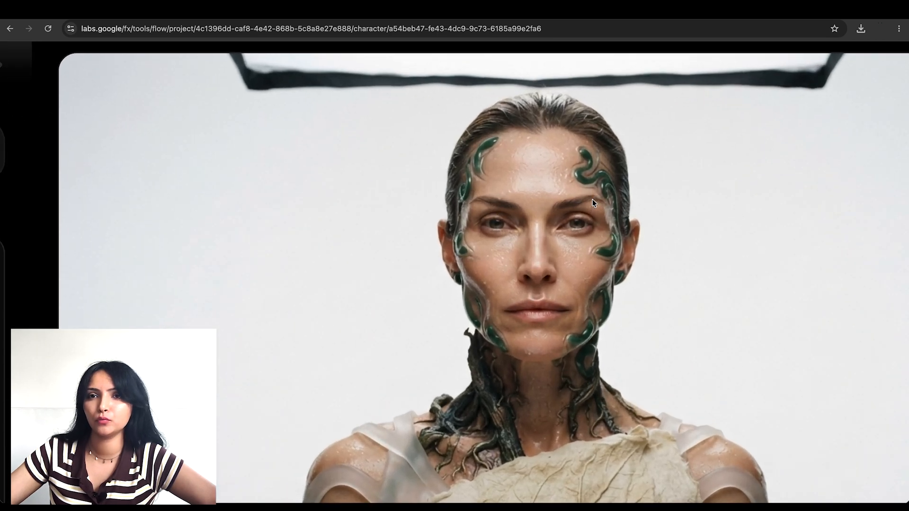
{"action": "scroll", "coordinate": [593, 203], "scroll_direction": "down", "scroll_amount": 5}
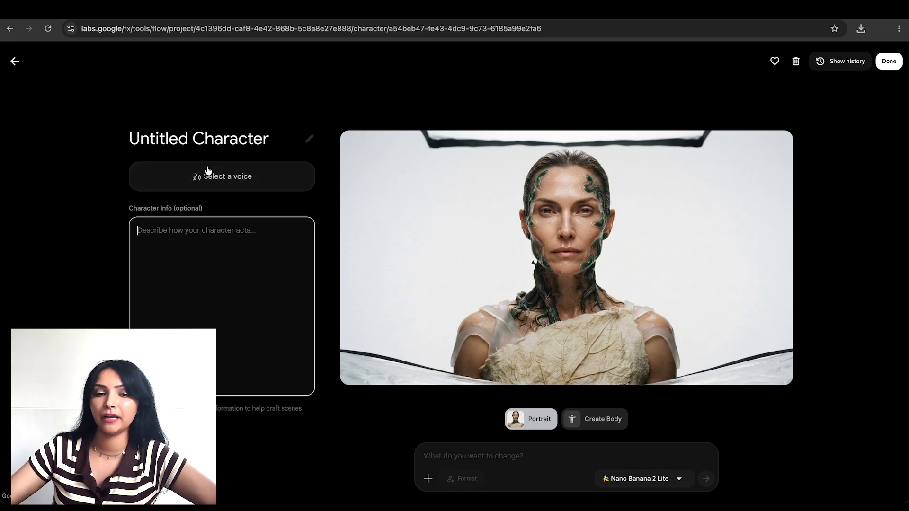
{"action": "mouse_move", "coordinate": [445, 248]}
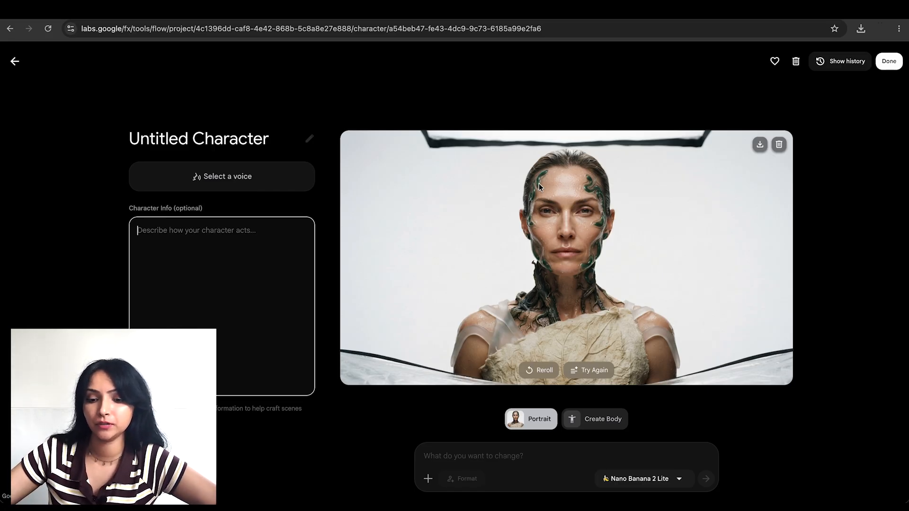
Generate the character's body image from the portrait with the prompt "create entire body shoot for this one women"
{"action": "left_click", "coordinate": [595, 425]}
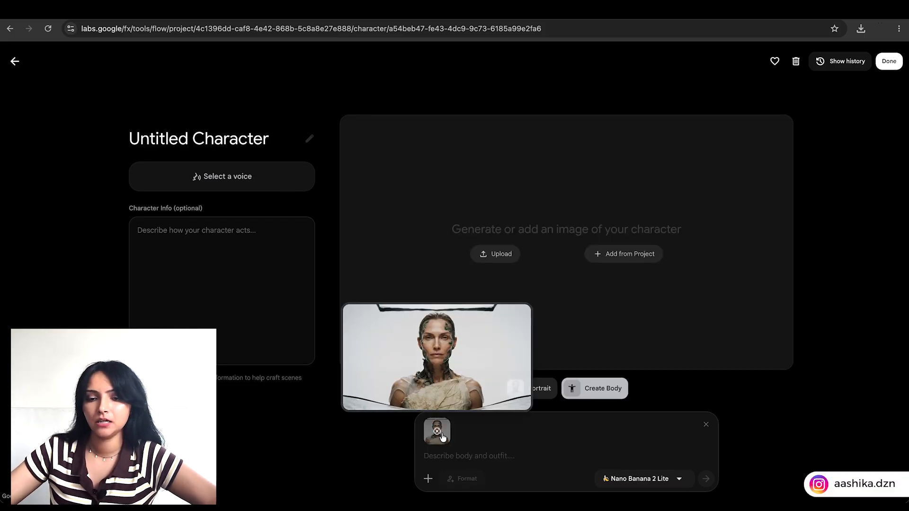
{"action": "mouse_move", "coordinate": [440, 443]}
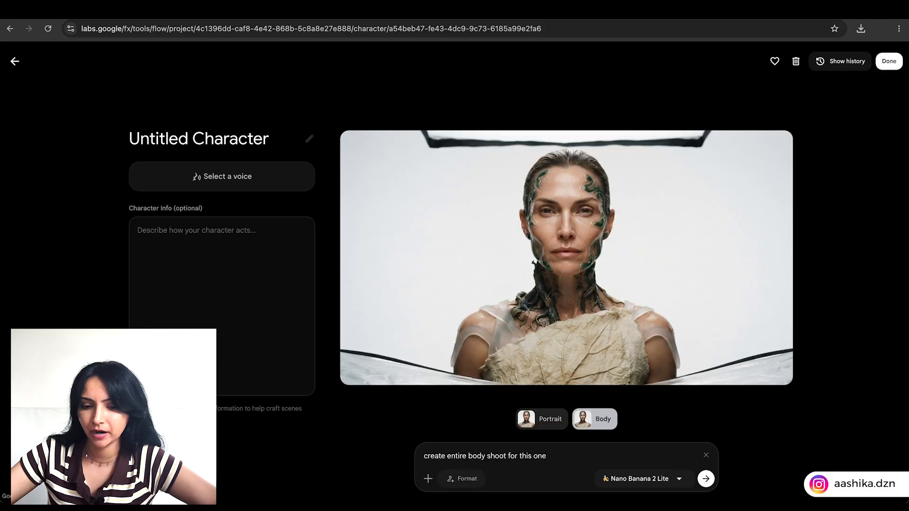
{"action": "type", "text": "scene"}
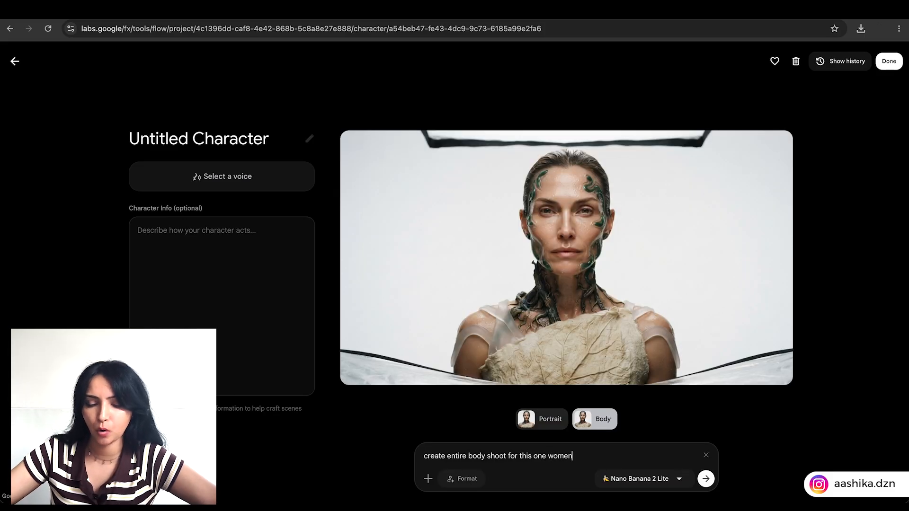
{"action": "key", "text": "Return"}
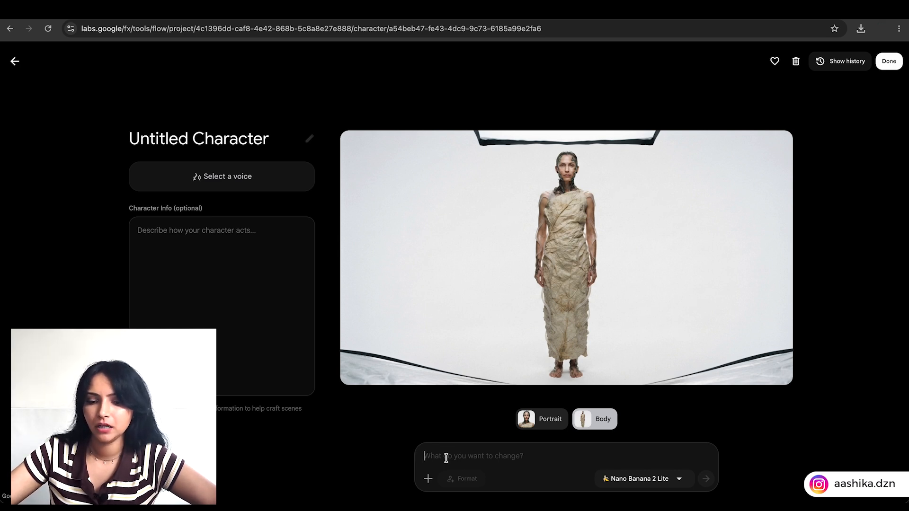
{"action": "left_click", "coordinate": [600, 422]}
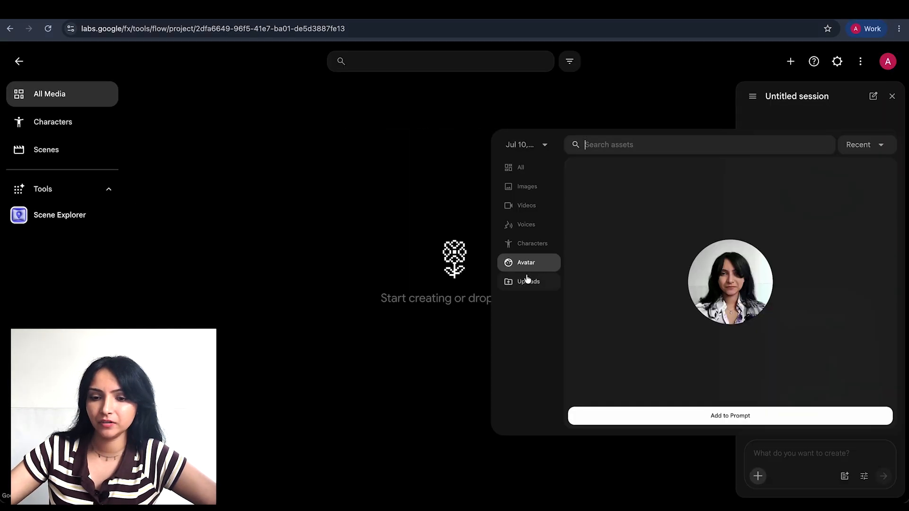
Attach the saved personal avatar from the project assets to the new project's prompt
{"action": "left_click", "coordinate": [523, 225]}
{"action": "left_click", "coordinate": [540, 263]}
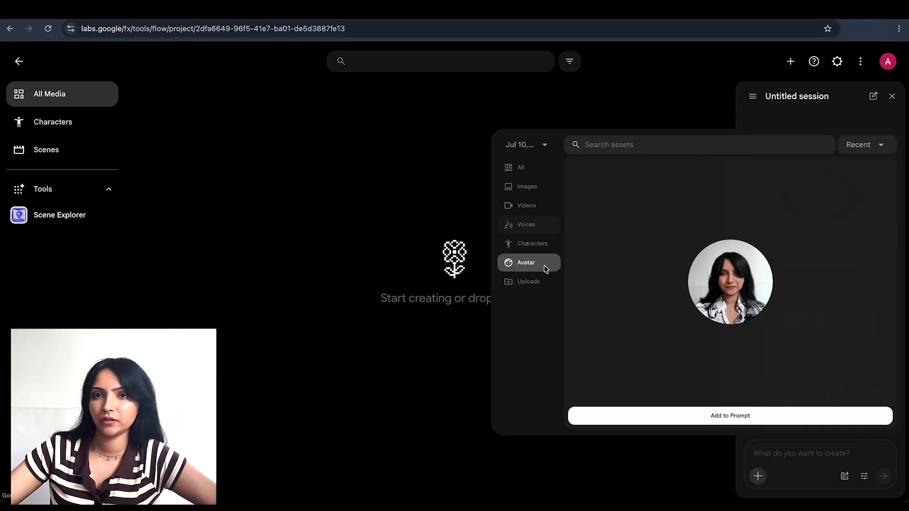
{"action": "left_click", "coordinate": [542, 246]}
{"action": "left_click", "coordinate": [543, 263]}
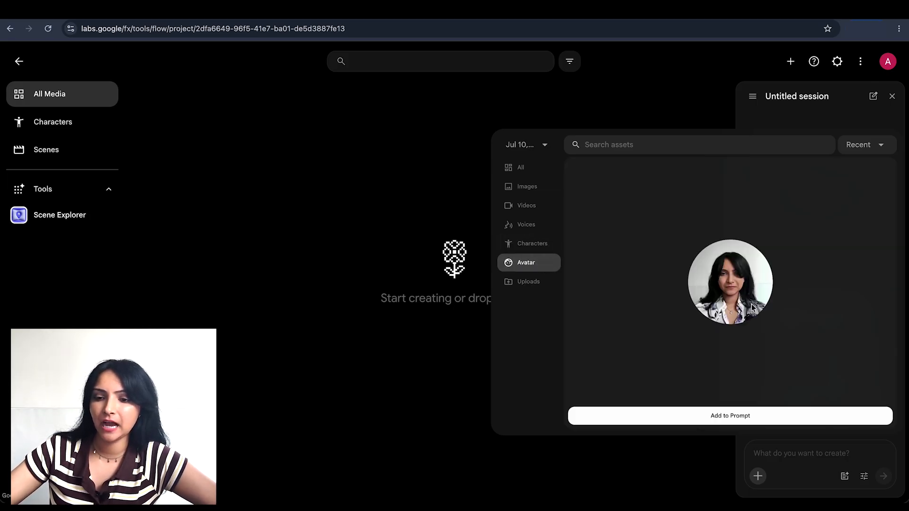
{"action": "left_click", "coordinate": [696, 417]}
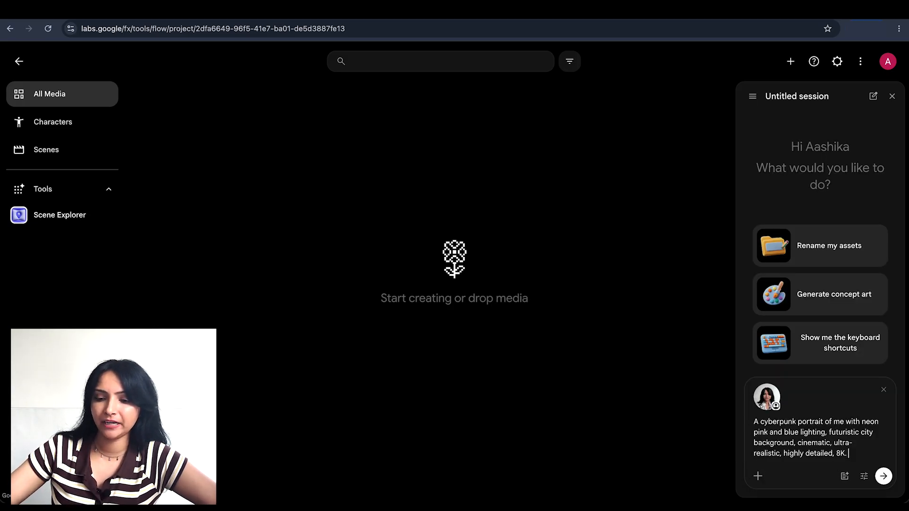
Append "Create image for this one." to the cyberpunk portrait prompt and generate the images from the avatar
{"action": "type", "text": "Create"}
{"action": "key", "text": "BackSpace"}
{"action": "key", "text": "BackSpace"}
{"action": "key", "text": "BackSpace"}
{"action": "key", "text": "BackSpace"}
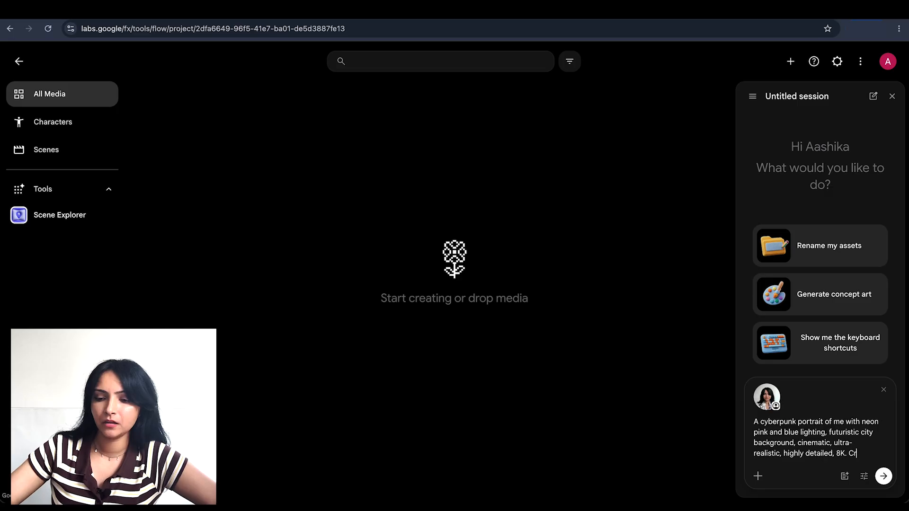
{"action": "type", "text": "ear"}
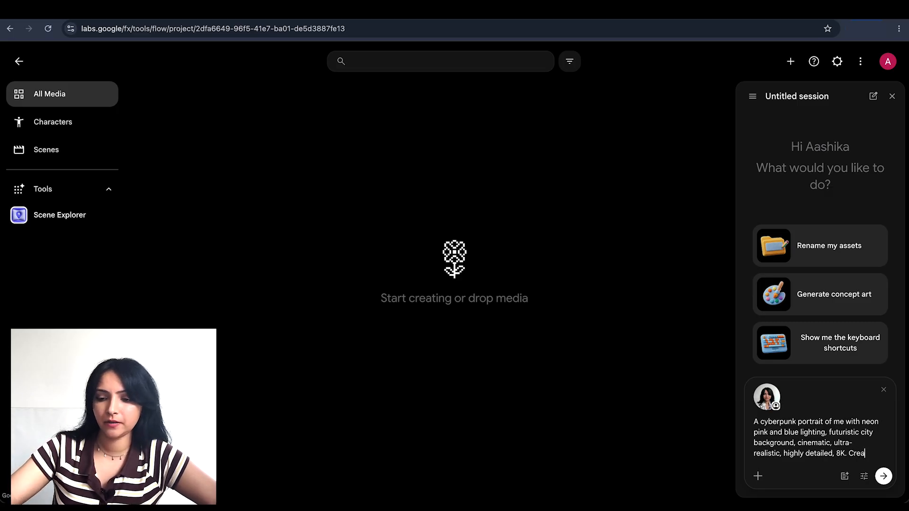
{"action": "key", "text": "BackSpace"}
{"action": "key", "text": "BackSpace"}
{"action": "key", "text": "BackSpace"}
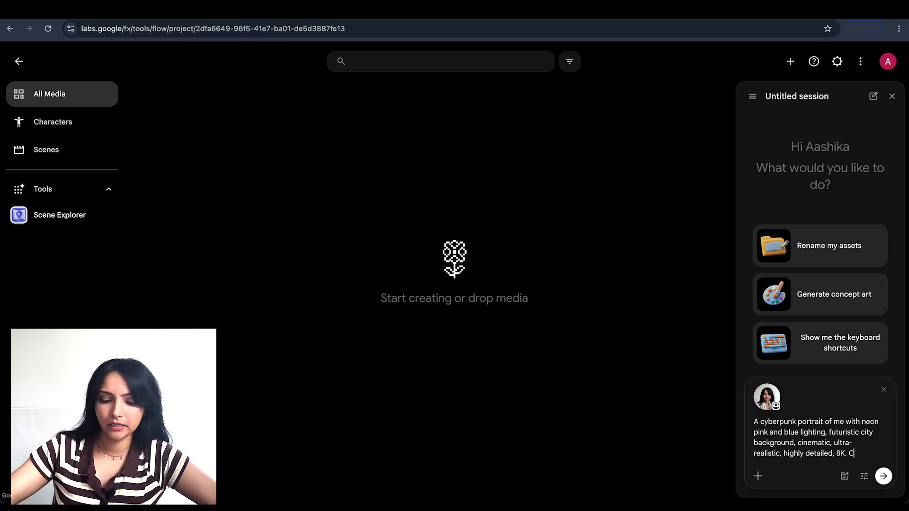
{"action": "type", "text": "reate image fo"}
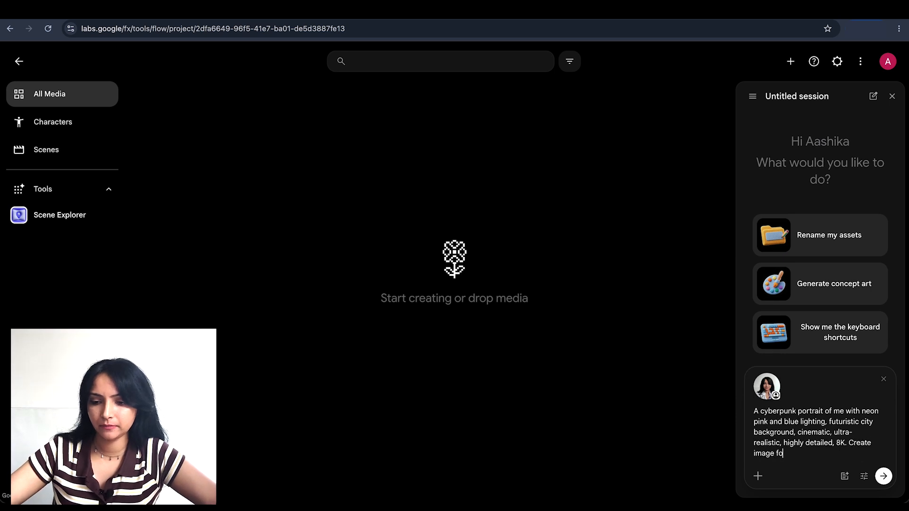
{"action": "type", "text": "r "}
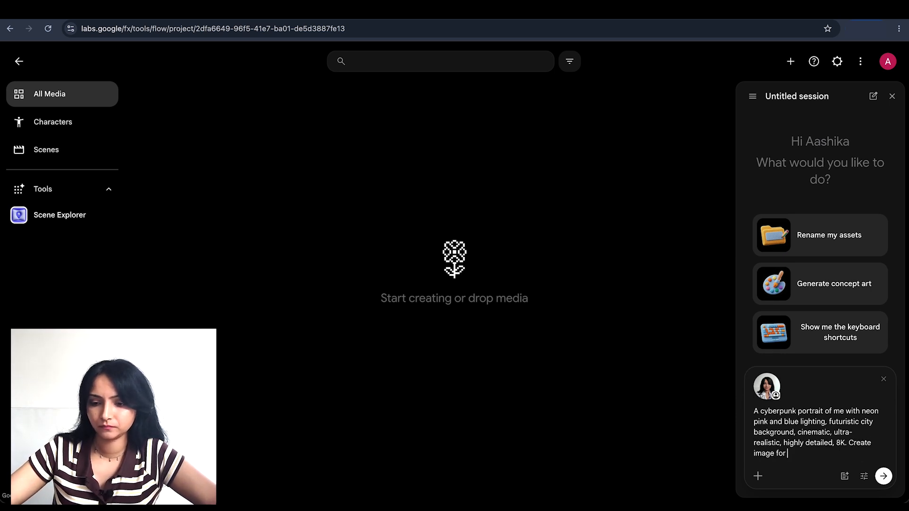
{"action": "type", "text": "this one."}
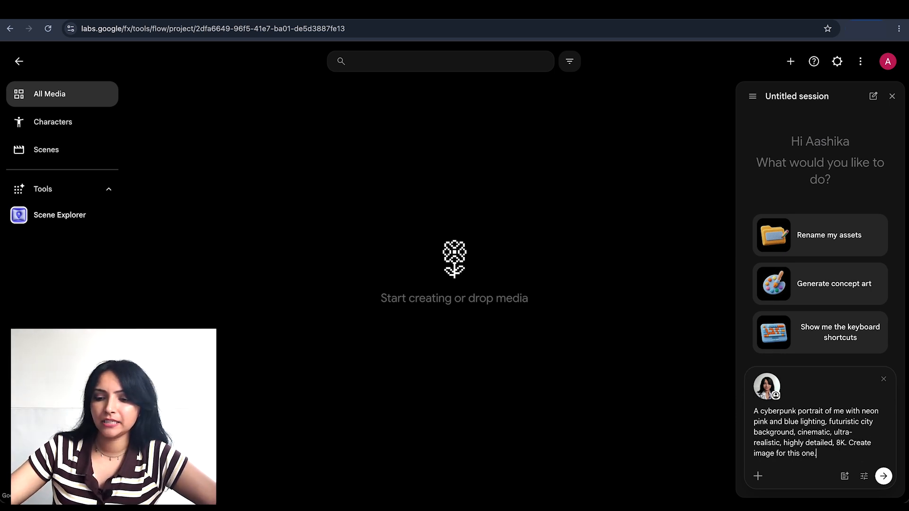
{"action": "key", "text": "Return"}
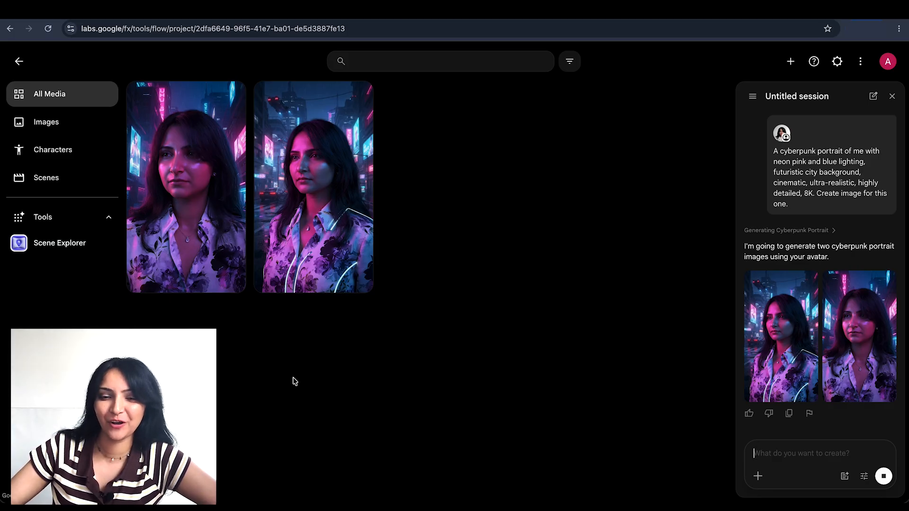
Examine both generated cyberpunk portraits, checking the face of the one with glowing jacket lines up close, and return to the project media
{"action": "left_click", "coordinate": [305, 241]}
{"action": "scroll", "coordinate": [408, 242], "scroll_direction": "up", "scroll_amount": 5}
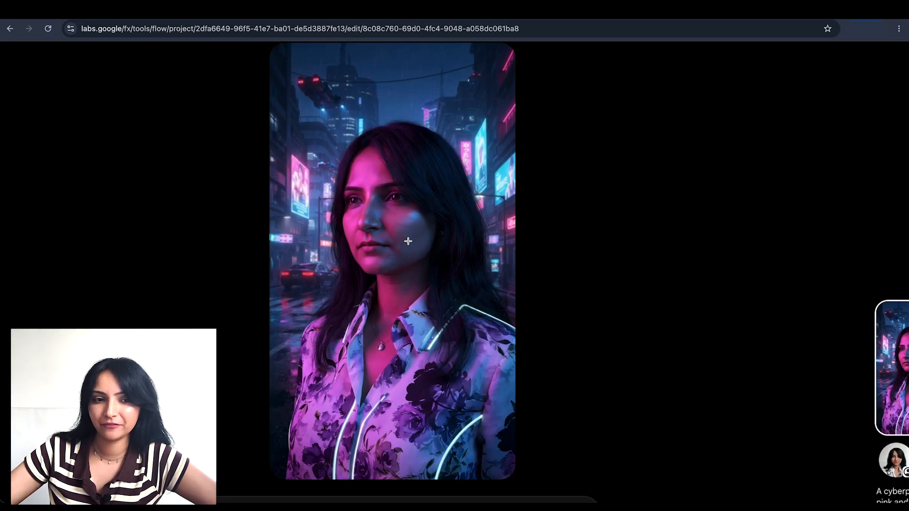
{"action": "scroll", "coordinate": [408, 241], "scroll_direction": "down", "scroll_amount": 5}
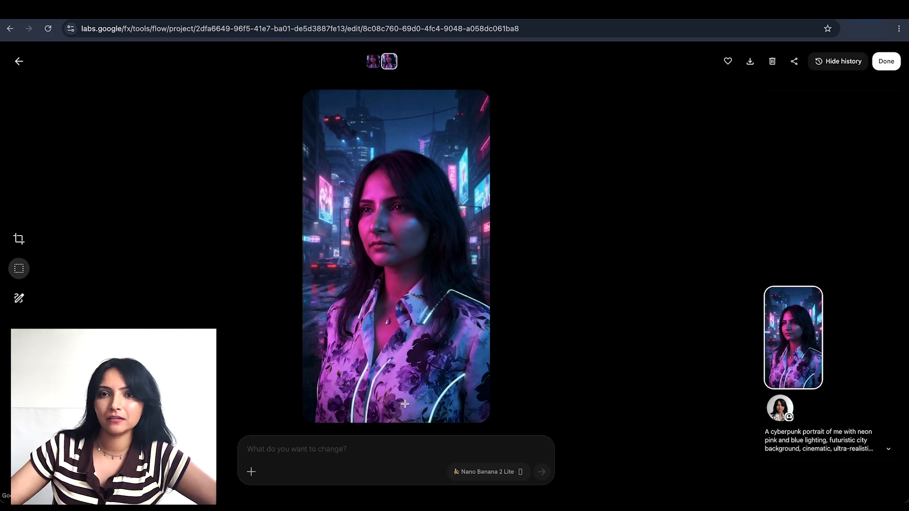
{"action": "scroll", "coordinate": [405, 404], "scroll_direction": "up", "scroll_amount": 3}
{"action": "scroll", "coordinate": [405, 404], "scroll_direction": "down", "scroll_amount": 3}
{"action": "scroll", "coordinate": [403, 169], "scroll_direction": "up", "scroll_amount": 5}
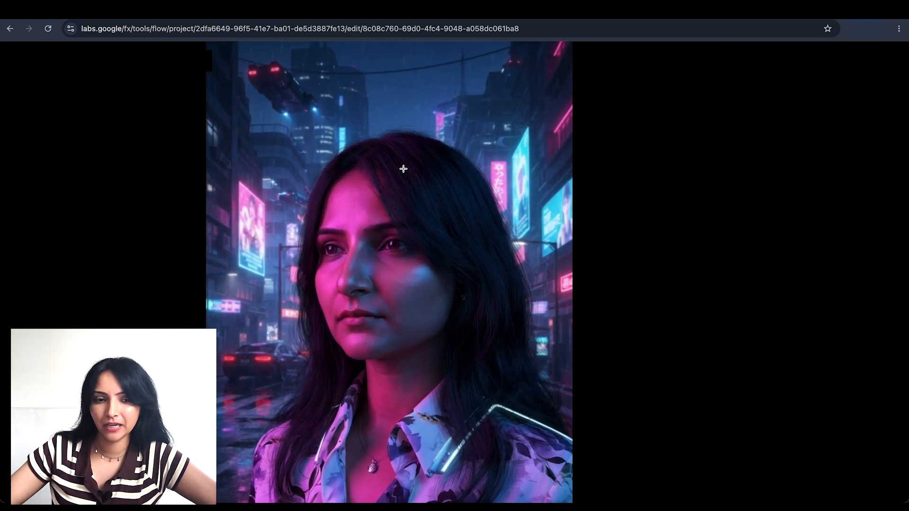
{"action": "scroll", "coordinate": [403, 169], "scroll_direction": "down", "scroll_amount": 5}
{"action": "left_click", "coordinate": [19, 61]}
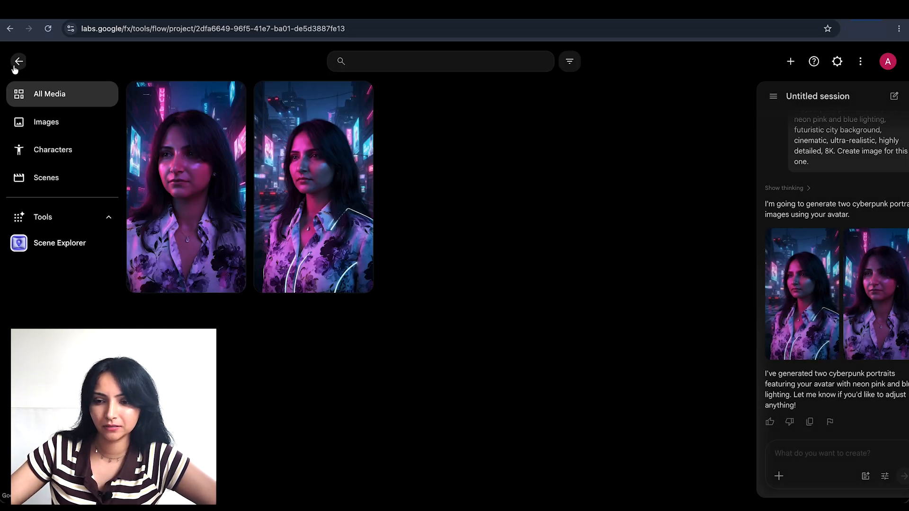
{"action": "left_click", "coordinate": [183, 241]}
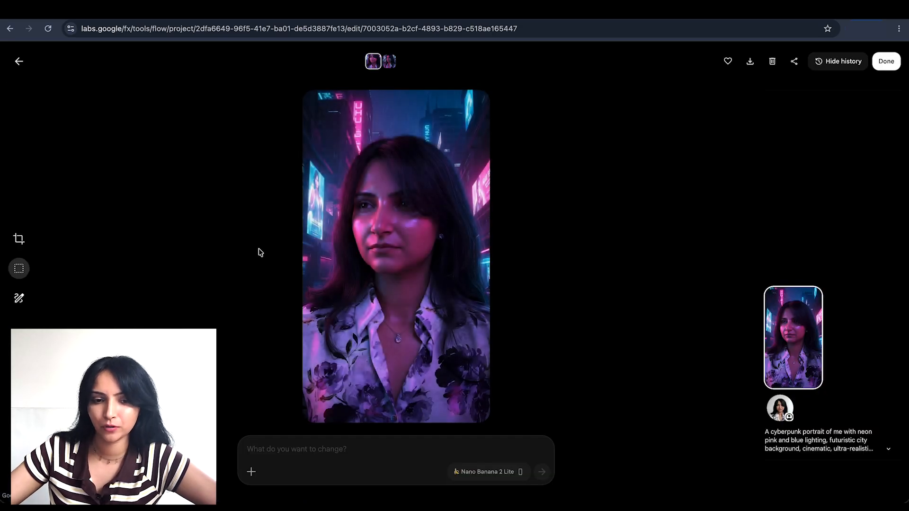
{"action": "left_click", "coordinate": [19, 63]}
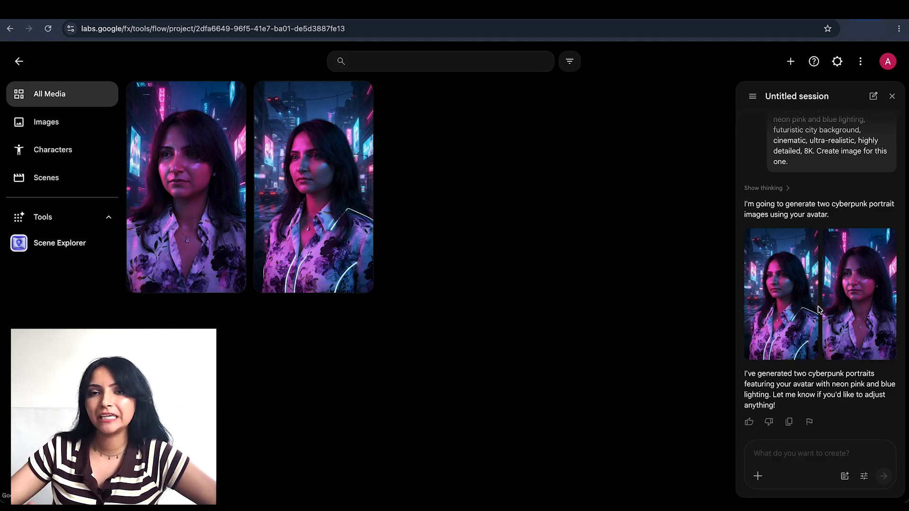
Review the avatar prompt in the session and open the avatar assets for a new prompt
{"action": "scroll", "coordinate": [820, 310], "scroll_direction": "up", "scroll_amount": 1}
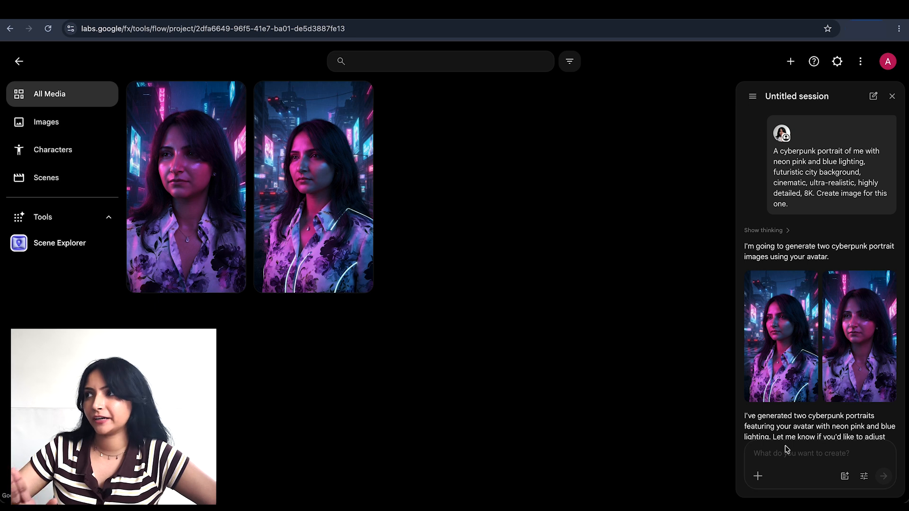
{"action": "left_click", "coordinate": [758, 476]}
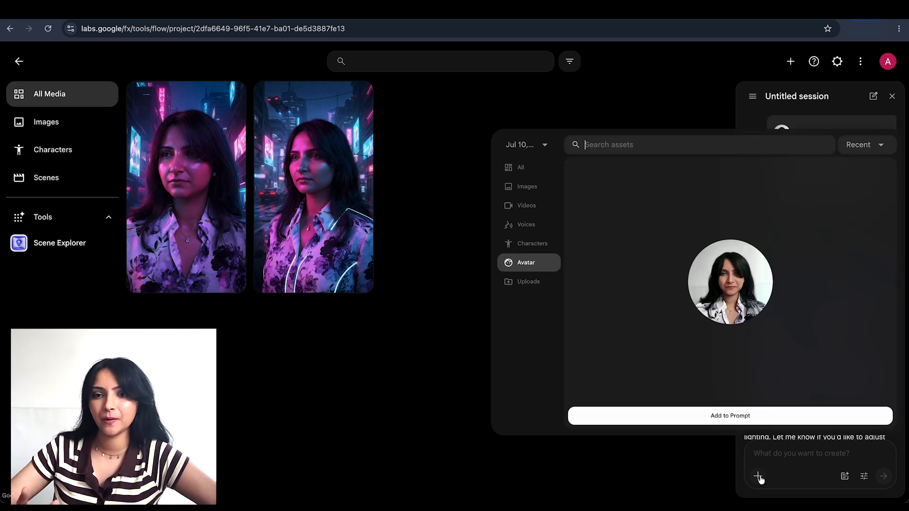